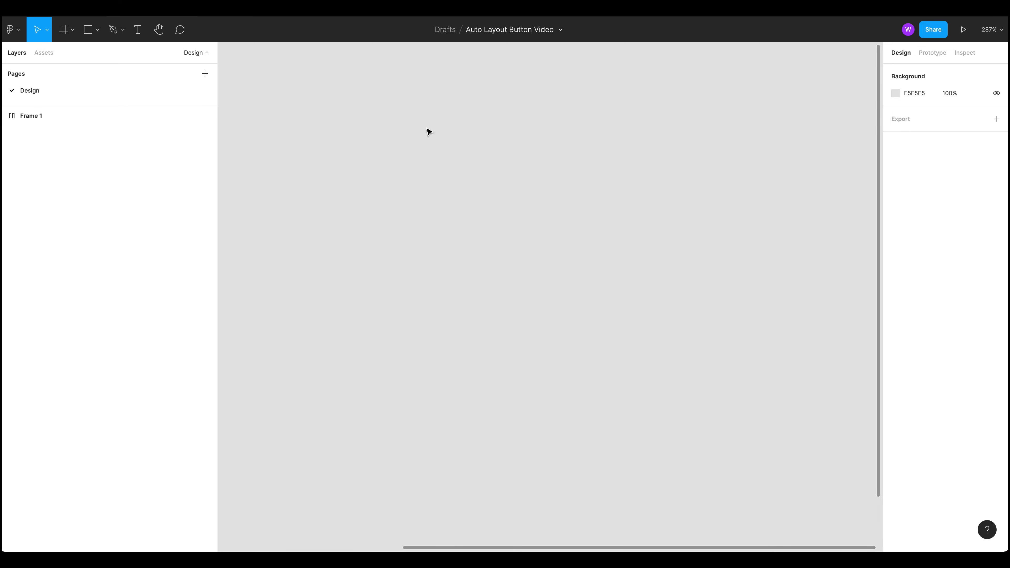
Add a text layer reading "Button" on the empty canvas and center-align its text
key(t)
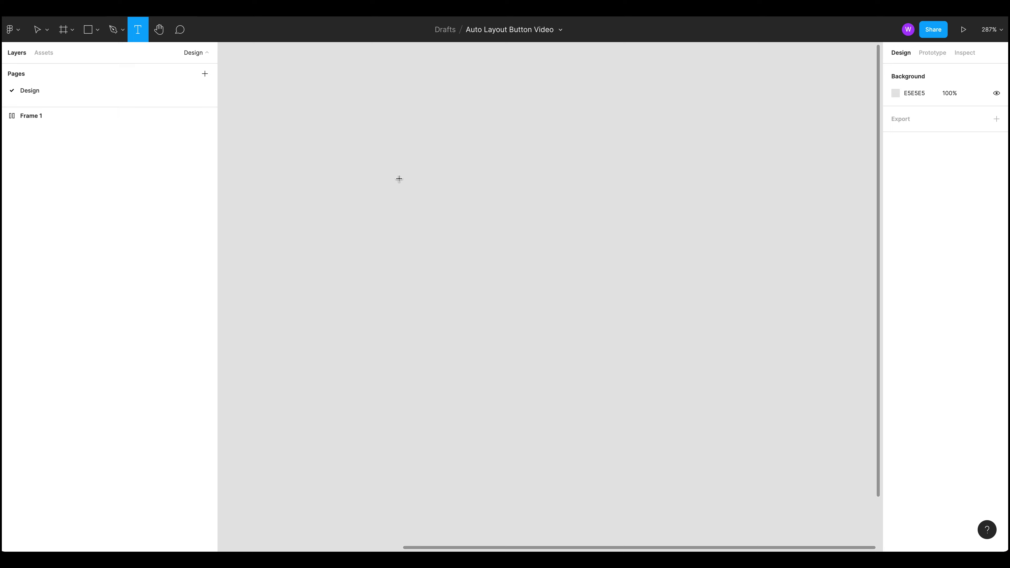
click(444, 200)
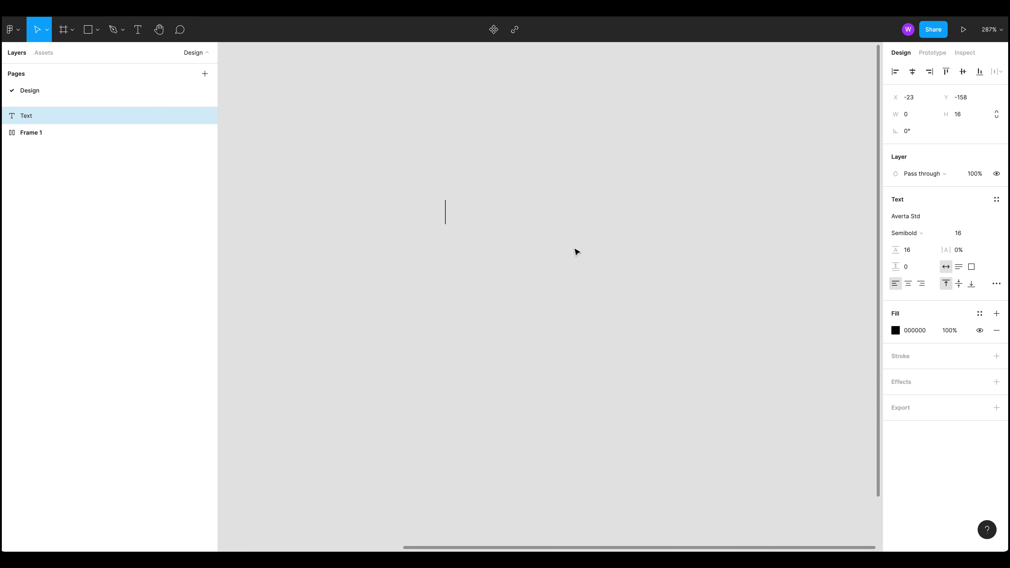
text(Button)
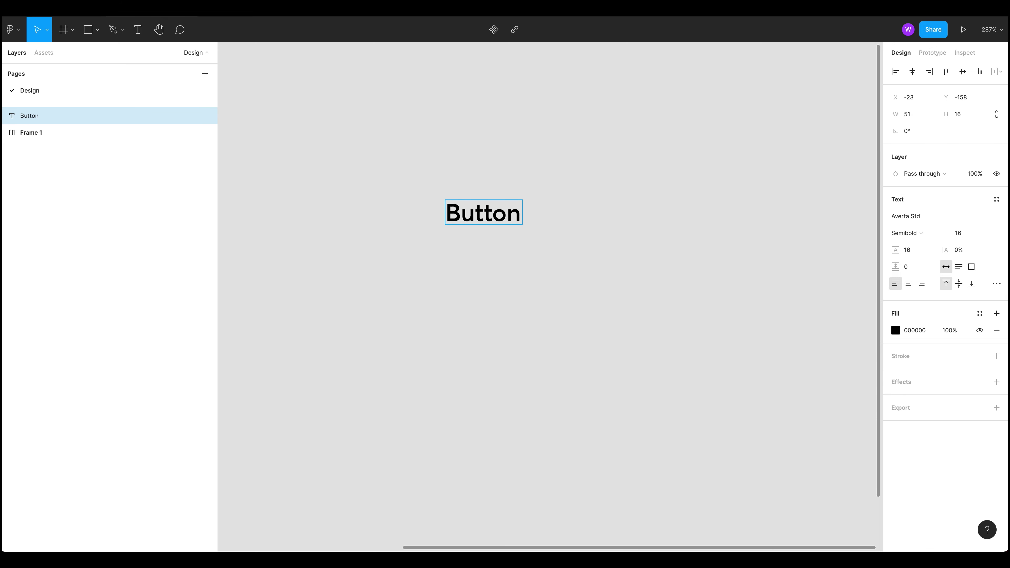
key(Escape)
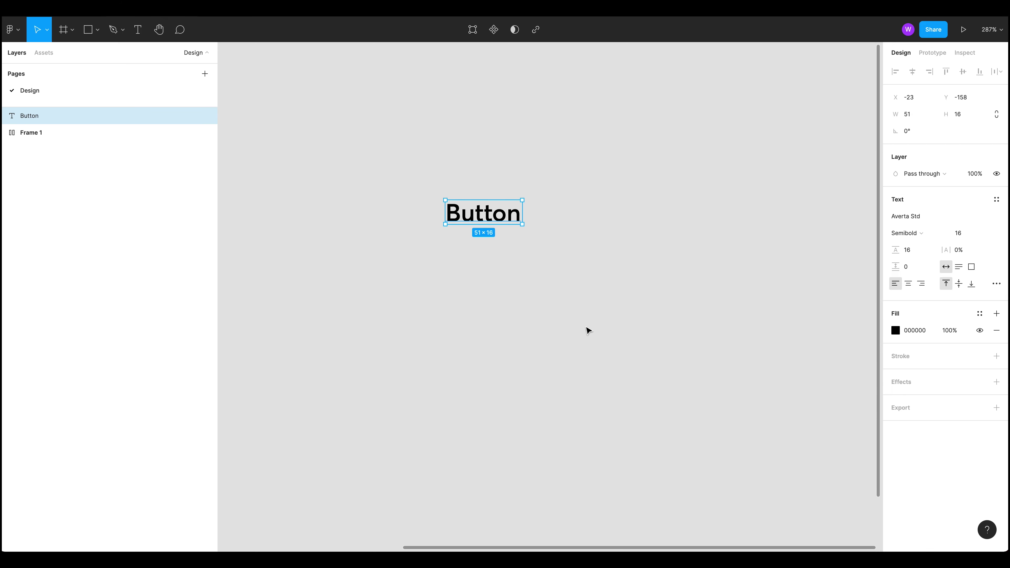
click(909, 284)
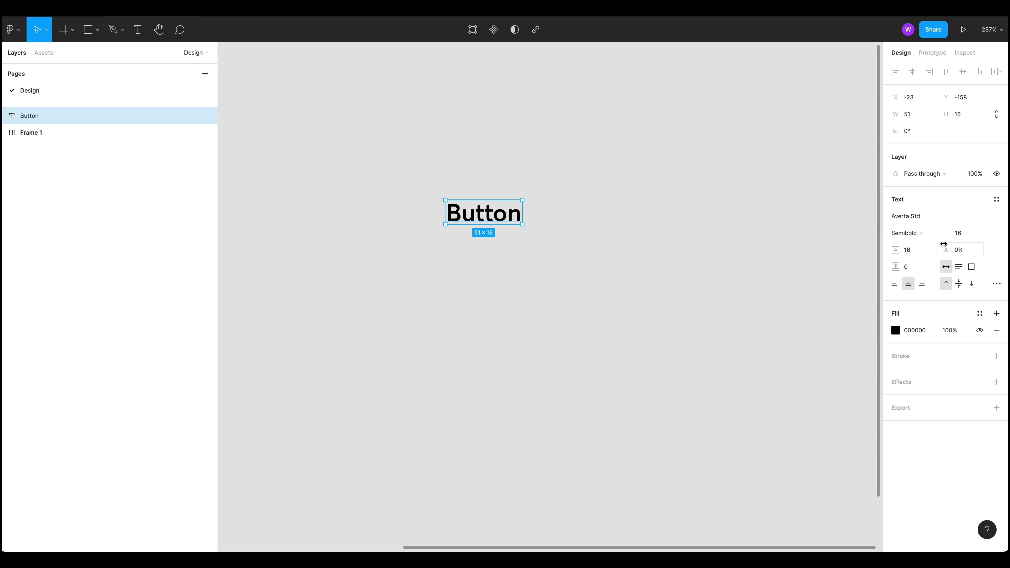
Move the "Button" text down and to the right, to about X 3, Y -126
click(392, 306)
click(491, 219)
drag(489, 225, 528, 273)
click(567, 308)
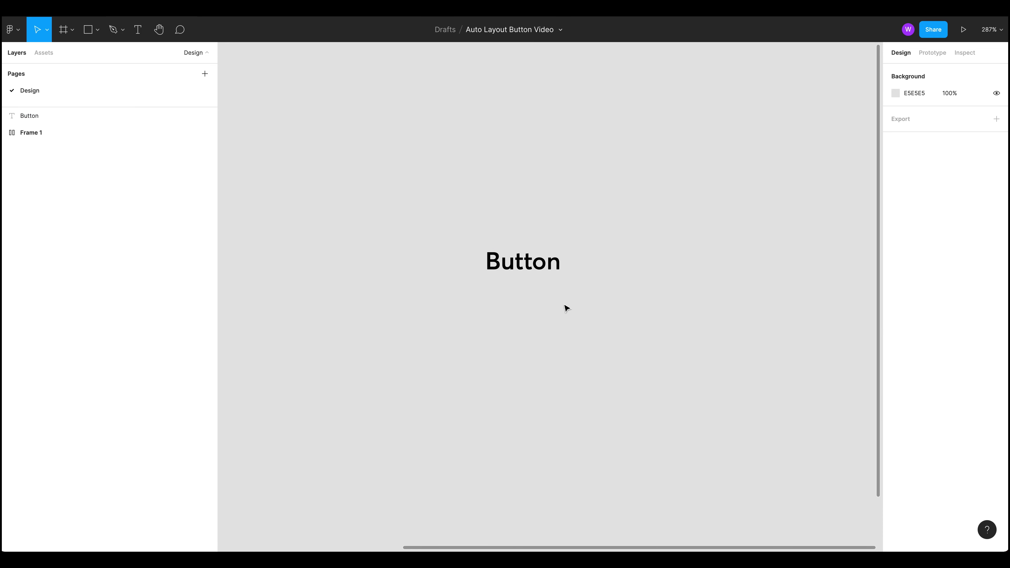
Add auto layout to the "Button" text so that a frame wraps it
click(545, 263)
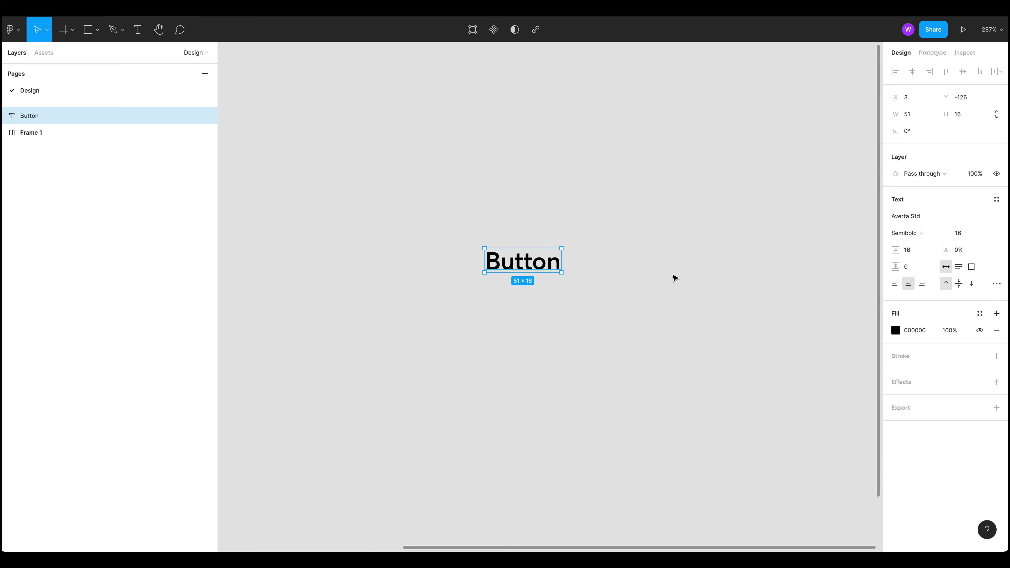
right_click(557, 270)
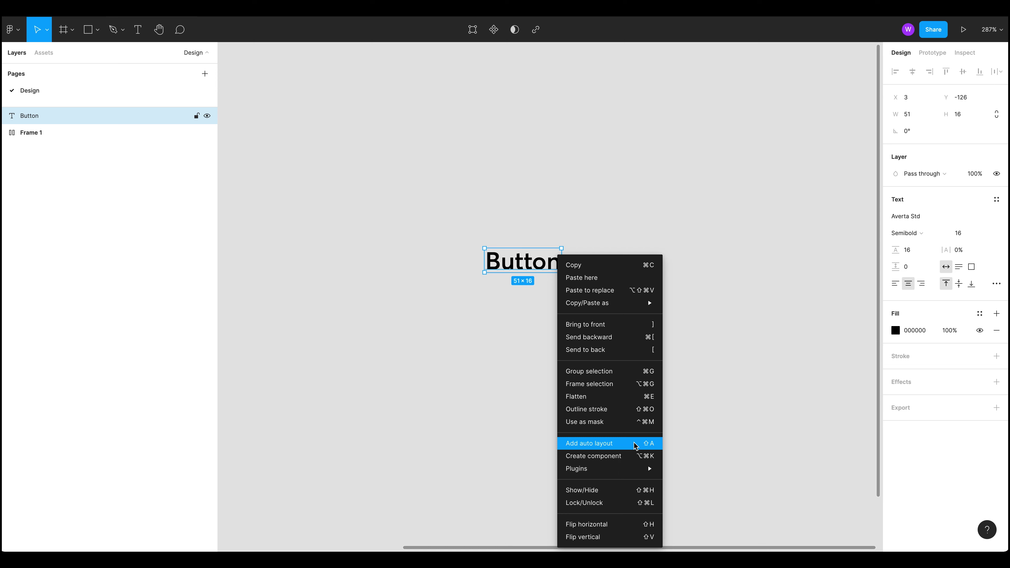
click(748, 403)
right_click(541, 264)
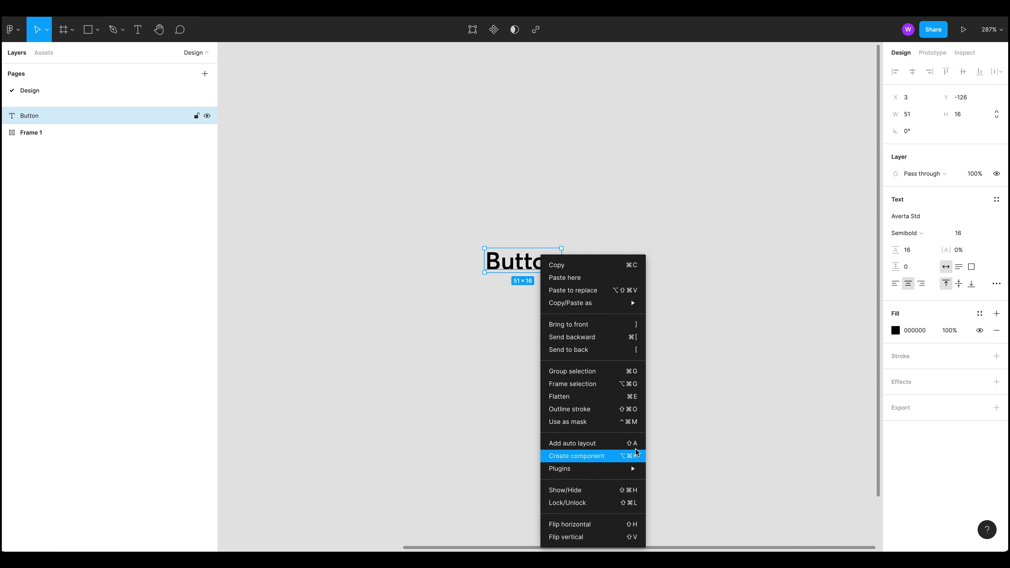
click(729, 377)
click(525, 262)
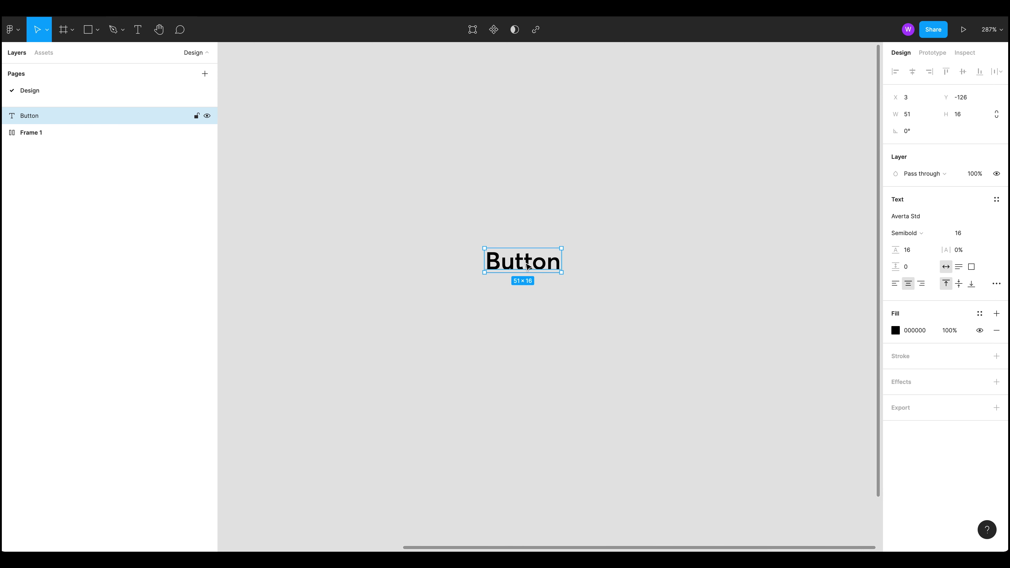
key(shift+a)
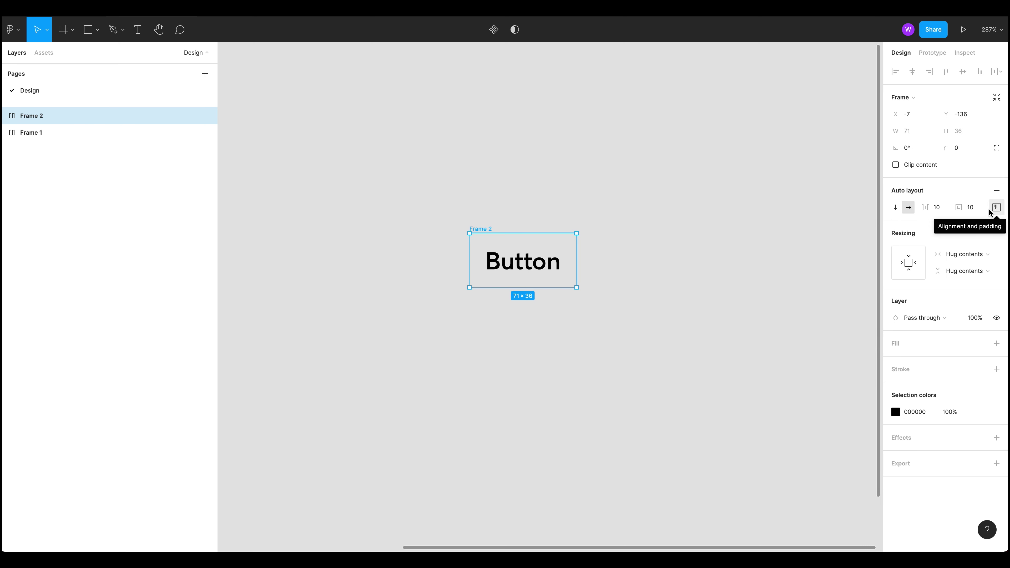
Check the new frame's alignment and padding settings, and move the frame to about X -17, Y -140
click(997, 208)
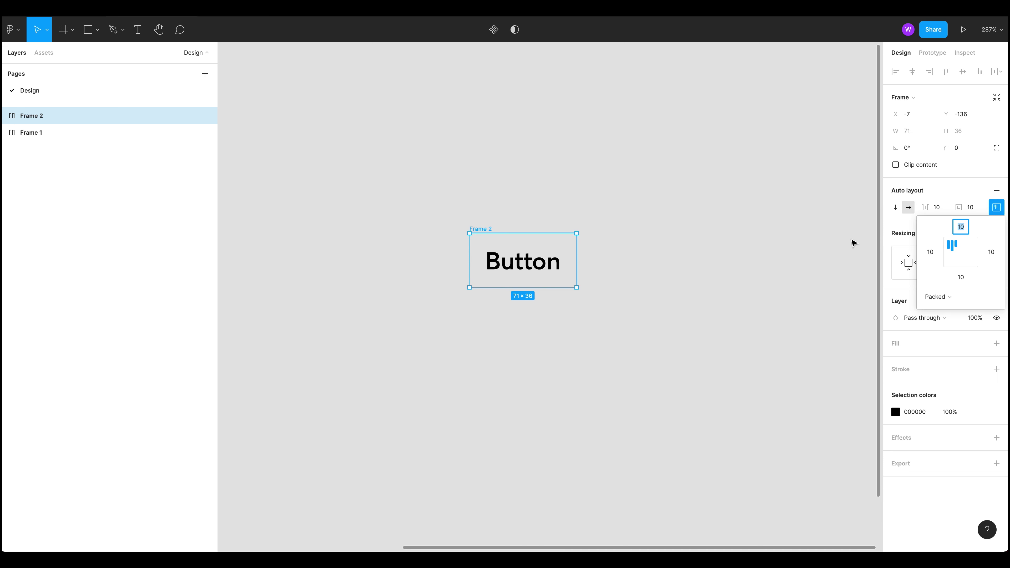
click(756, 246)
drag(478, 233, 463, 229)
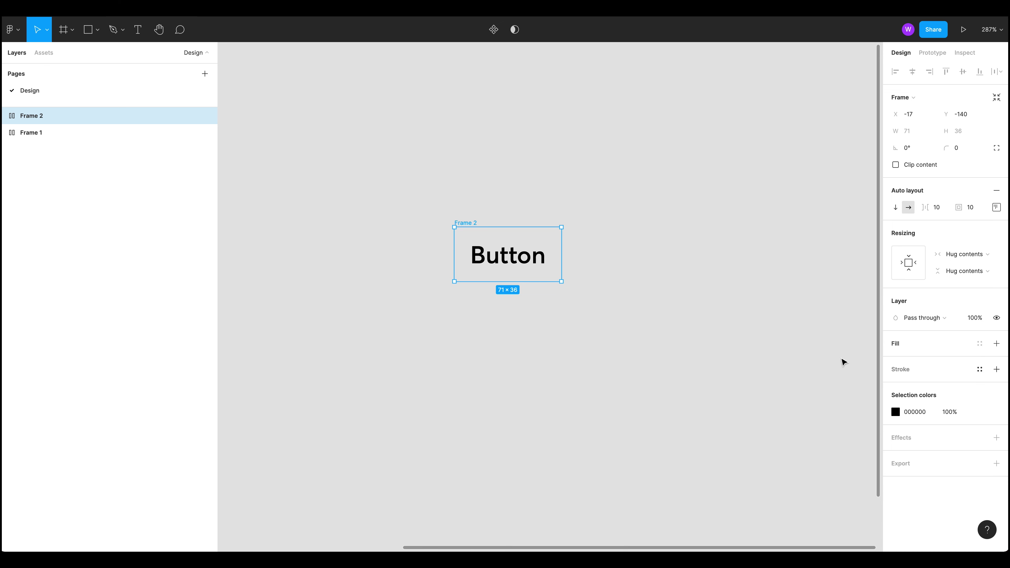
Fill the auto layout frame with the document's red D90429 and move it to about X -16, Y -150
click(997, 345)
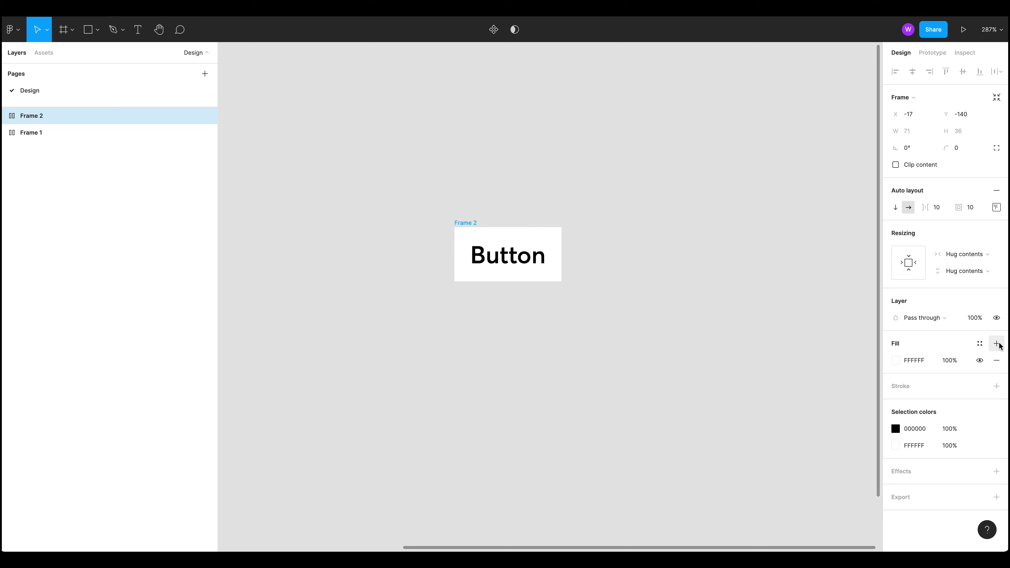
click(896, 360)
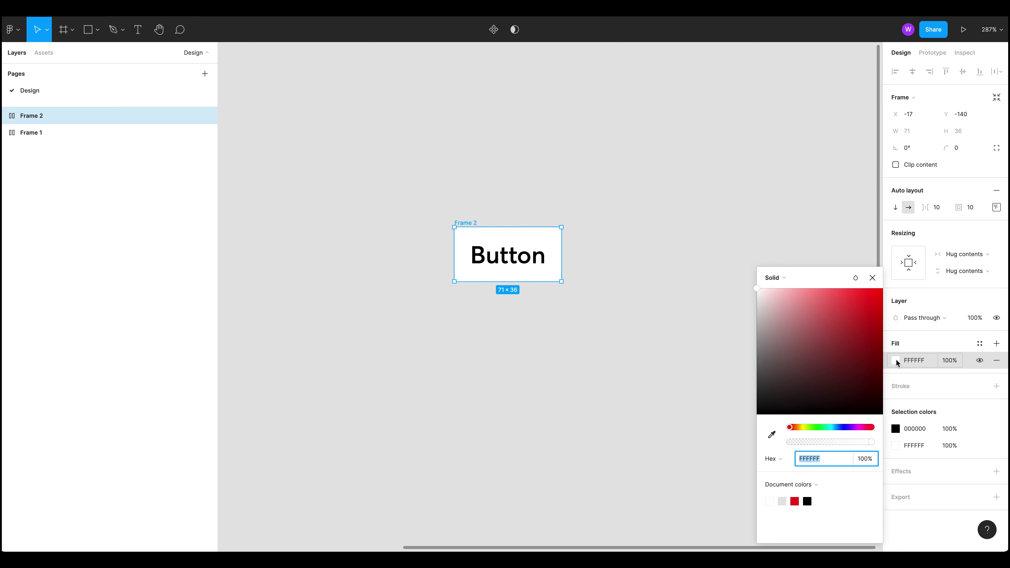
click(795, 501)
click(594, 390)
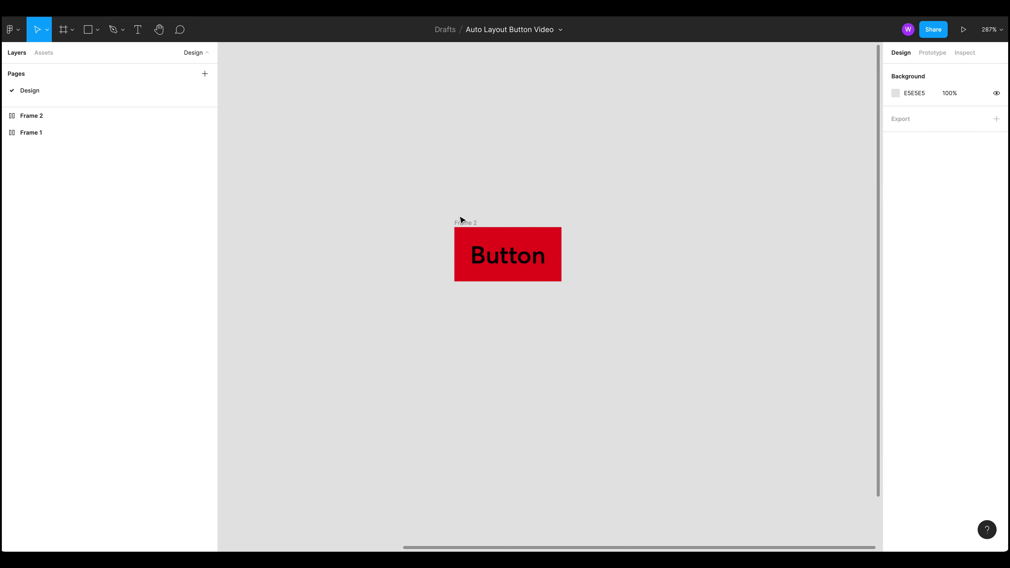
drag(460, 219, 462, 203)
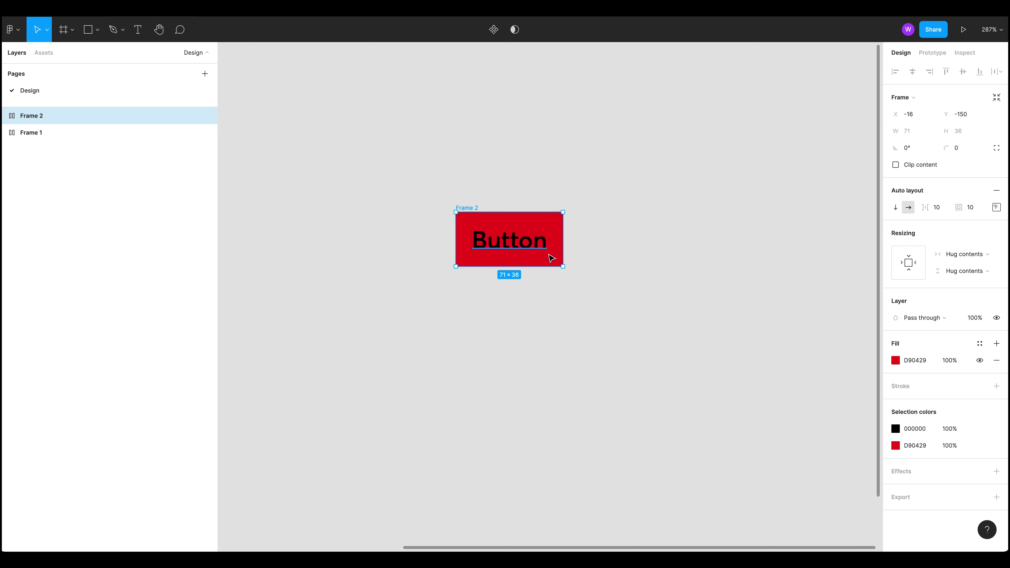
Set the fill of the "Button" text inside the red frame to white FFFFFF
click(533, 235)
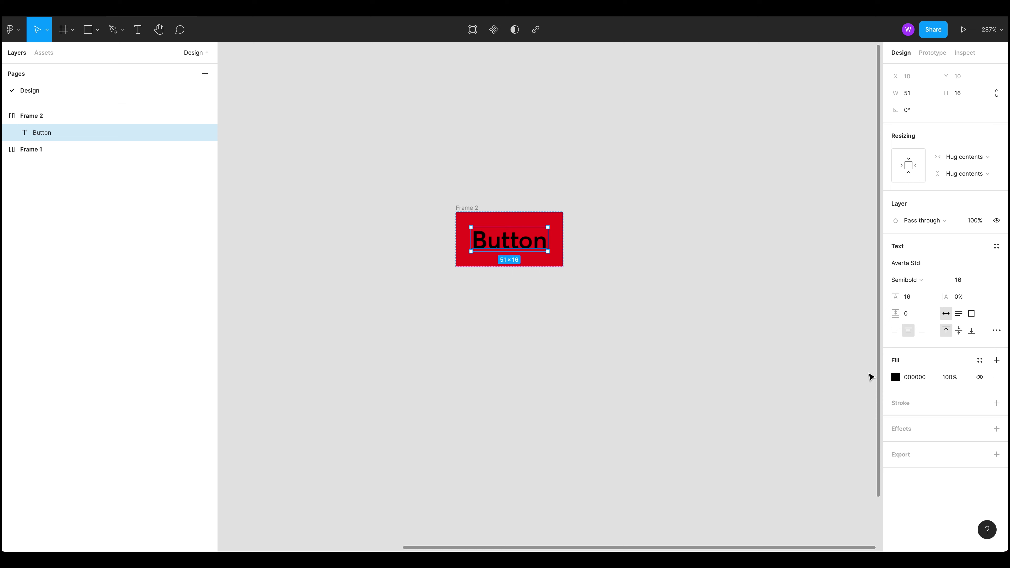
click(915, 378)
text(fff)
key(Return)
click(684, 199)
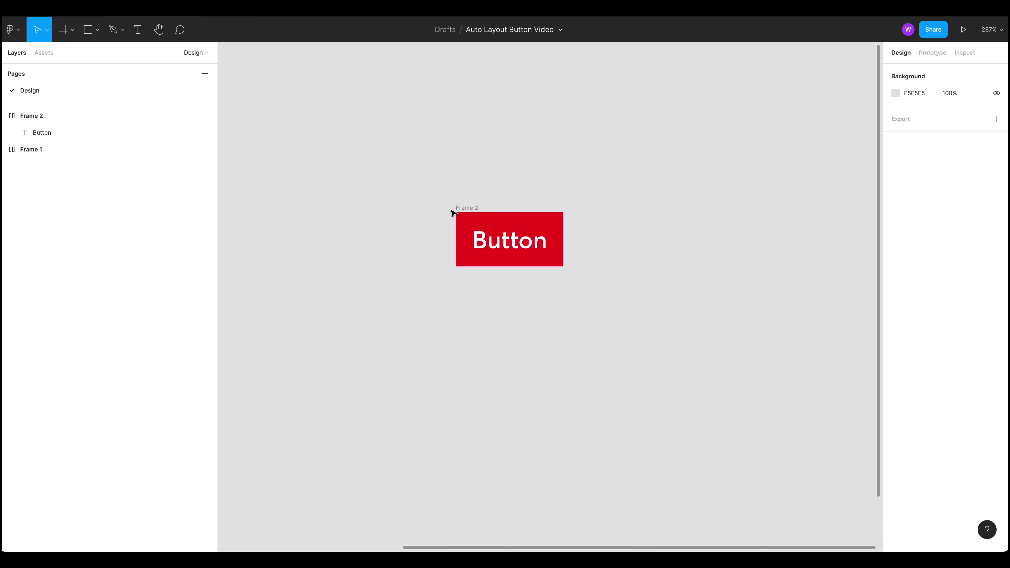
Set the red frame's corner radius to 4
click(474, 208)
click(957, 148)
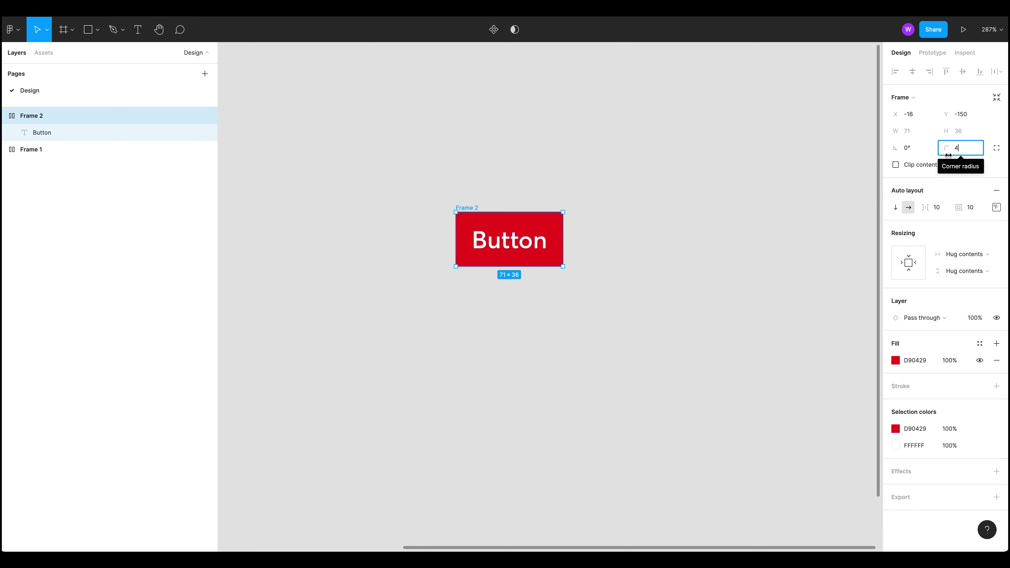
key(Return)
click(724, 260)
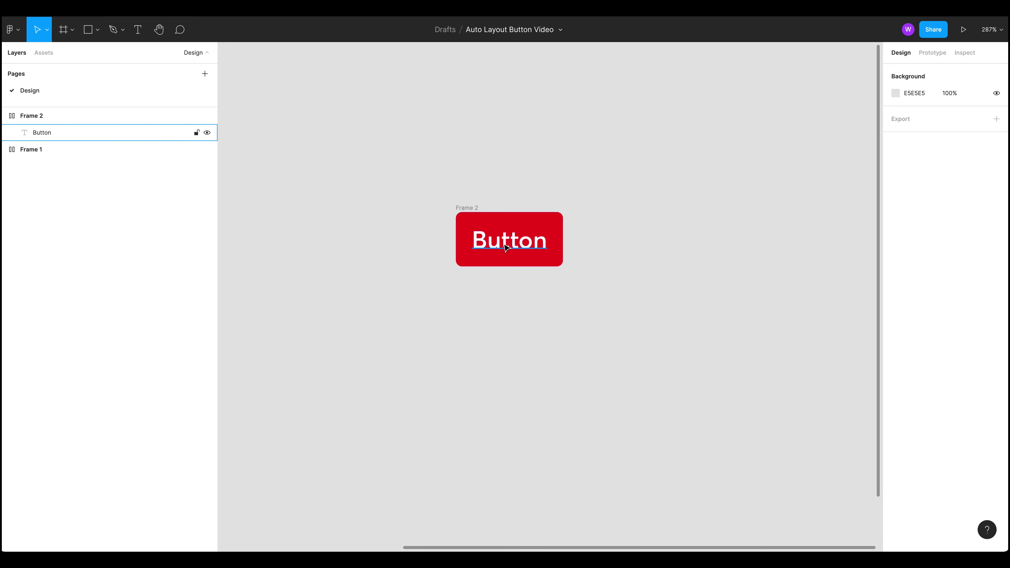
Test the frame's resizing by replacing the label with "laskjd klsajdsalkdjsakljd asd" and restoring it to "Button"
click(515, 247)
key(Return)
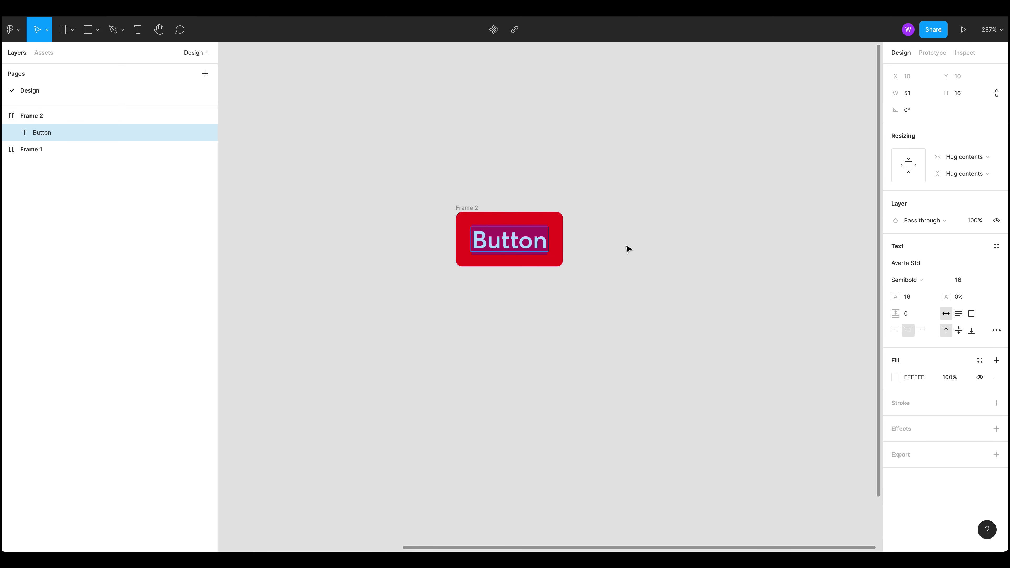
text(laskjd klsajdsalkdjsakljd asd)
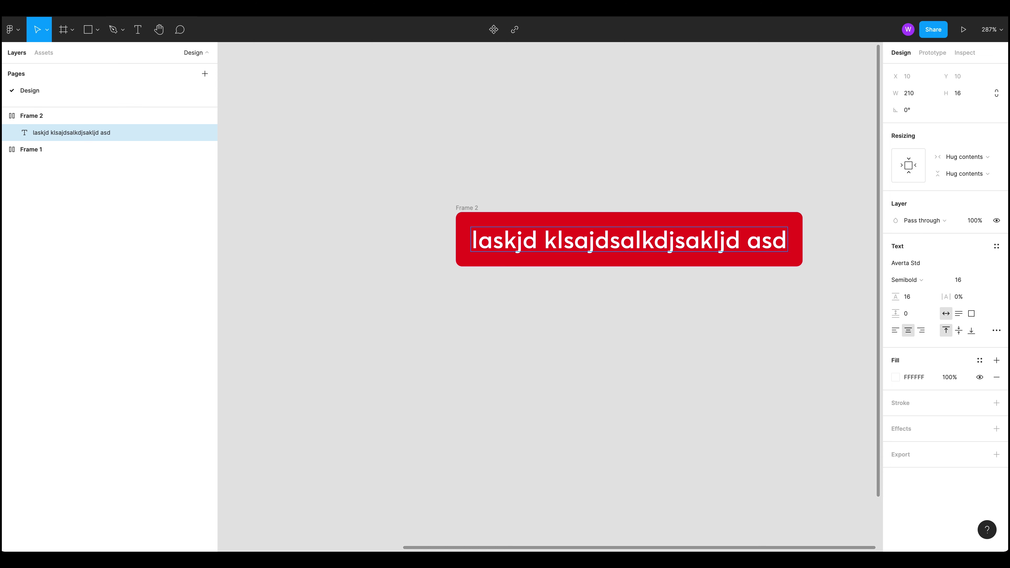
key(ctrl+a)
key(BackSpace)
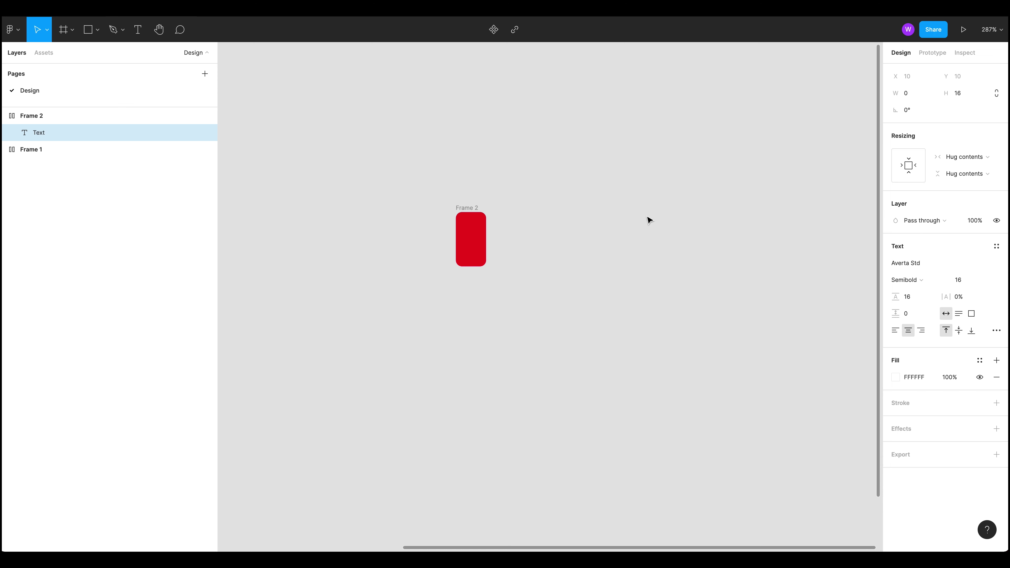
text(Button)
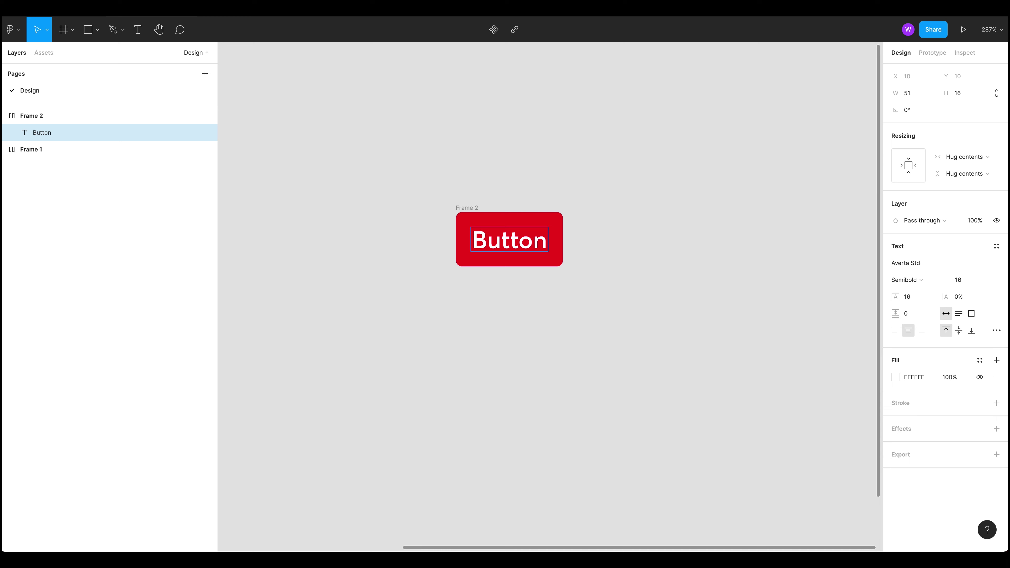
key(Escape)
Move the red button frame to about X -41, Y -169 and rename it "Button"
drag(466, 210, 430, 183)
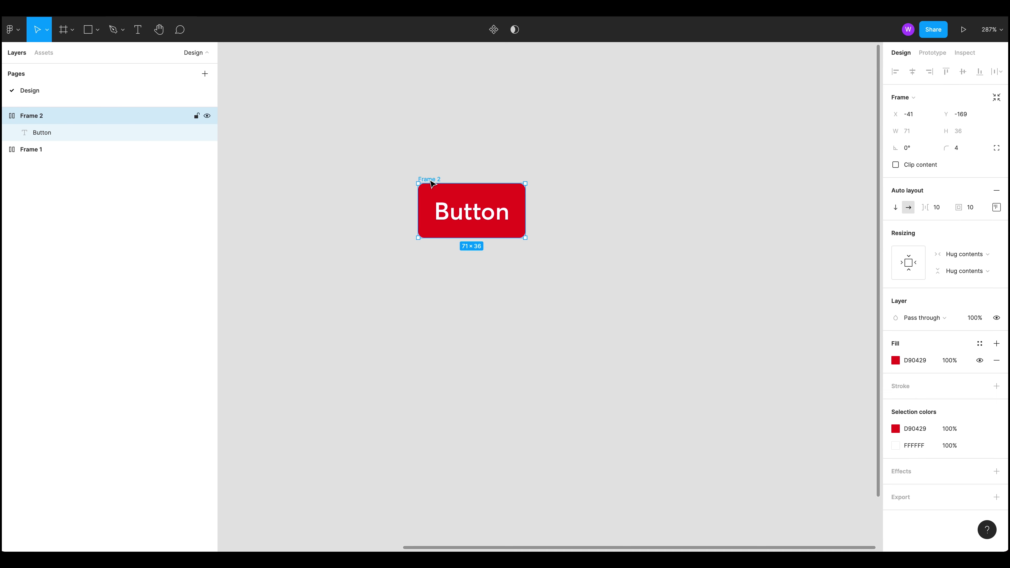
click(643, 293)
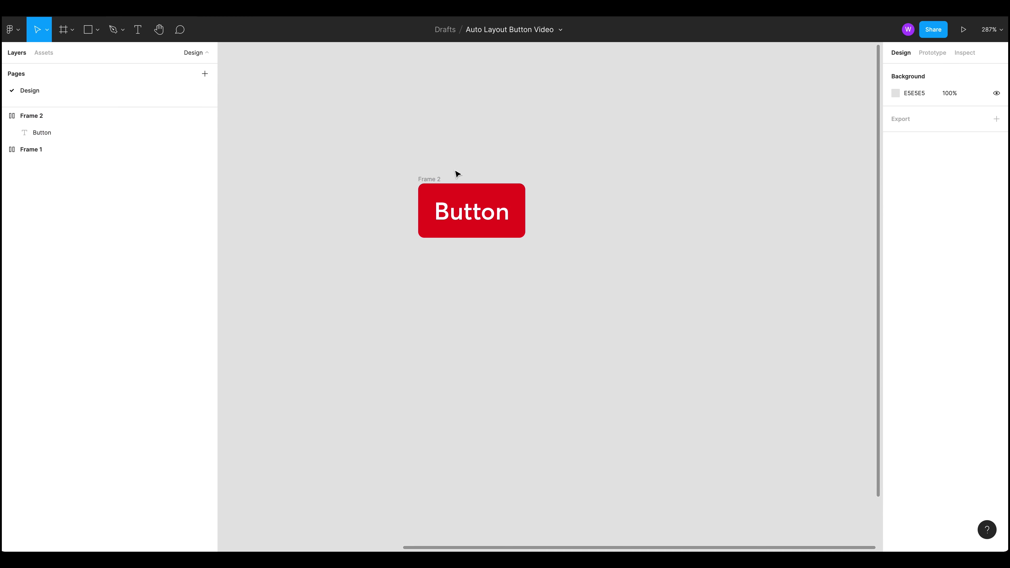
click(436, 181)
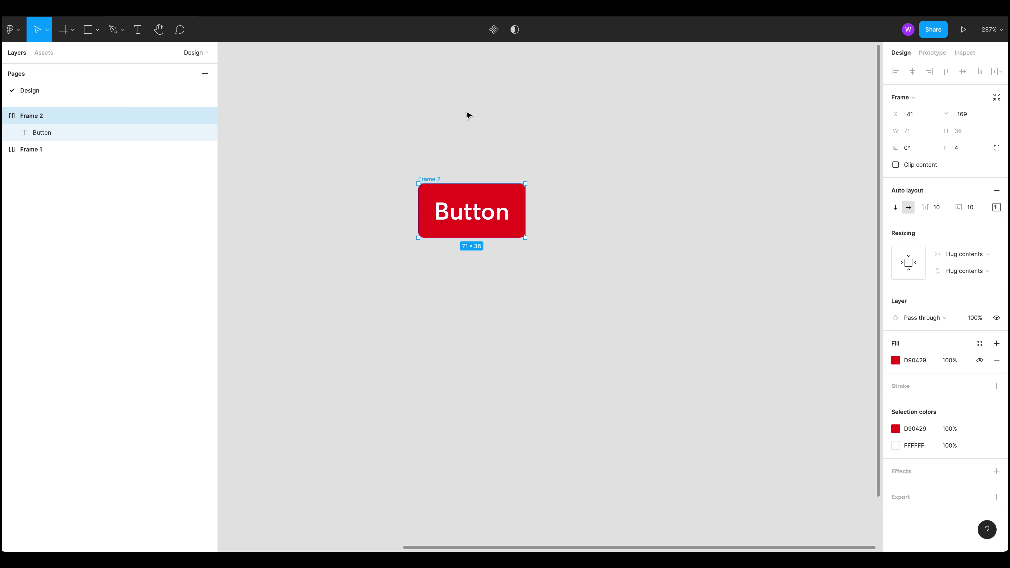
double_click(43, 117)
text(B)
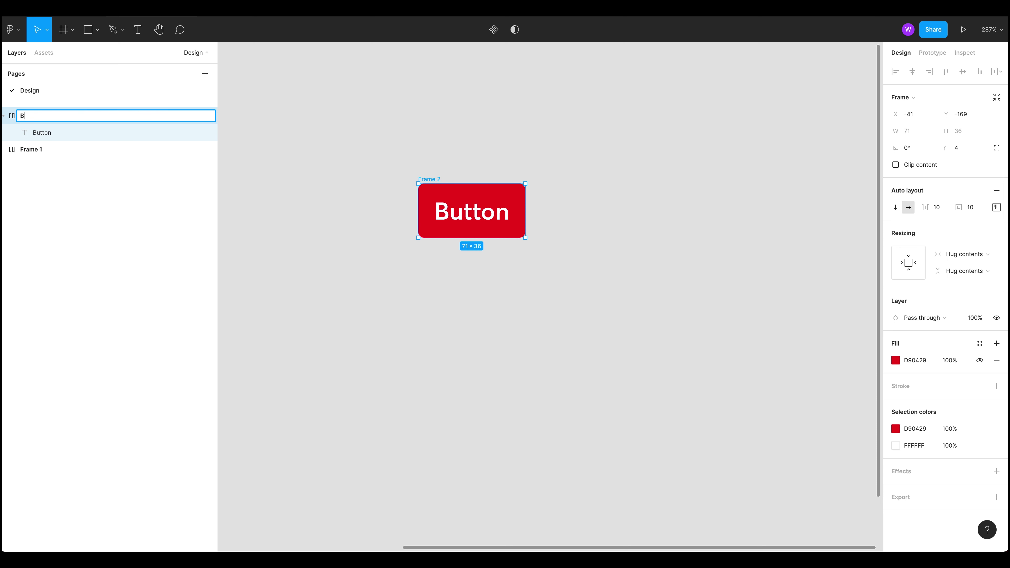
text(utton)
click(320, 229)
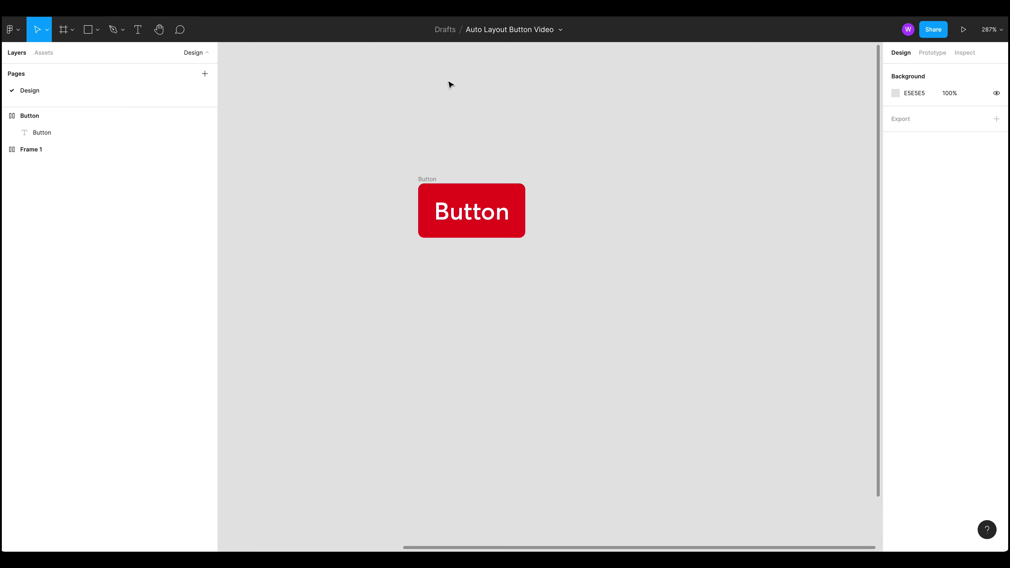
Turn the Button frame into a component and place an instance from the local components beside it at X 107, Y -169
click(438, 173)
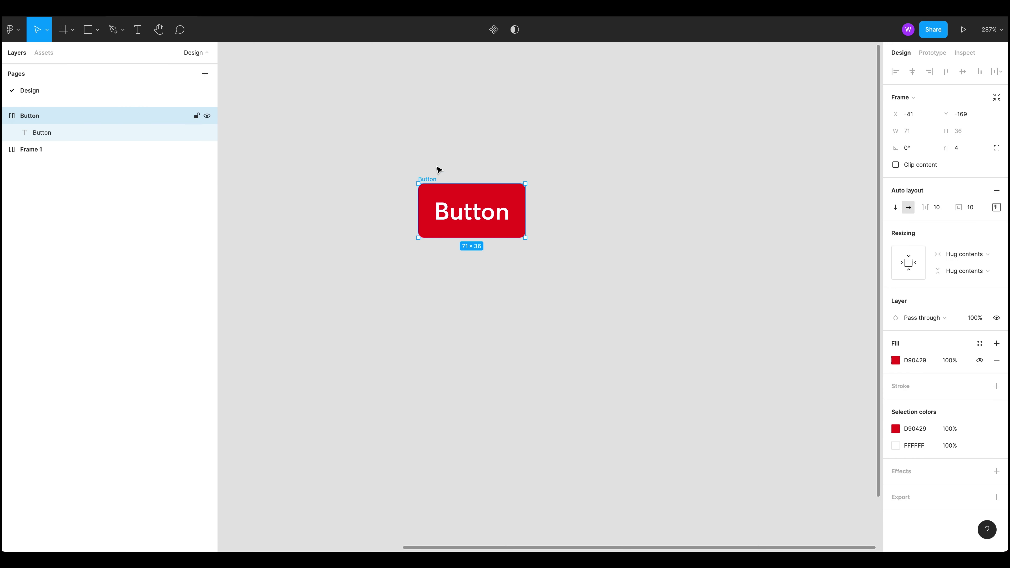
click(495, 31)
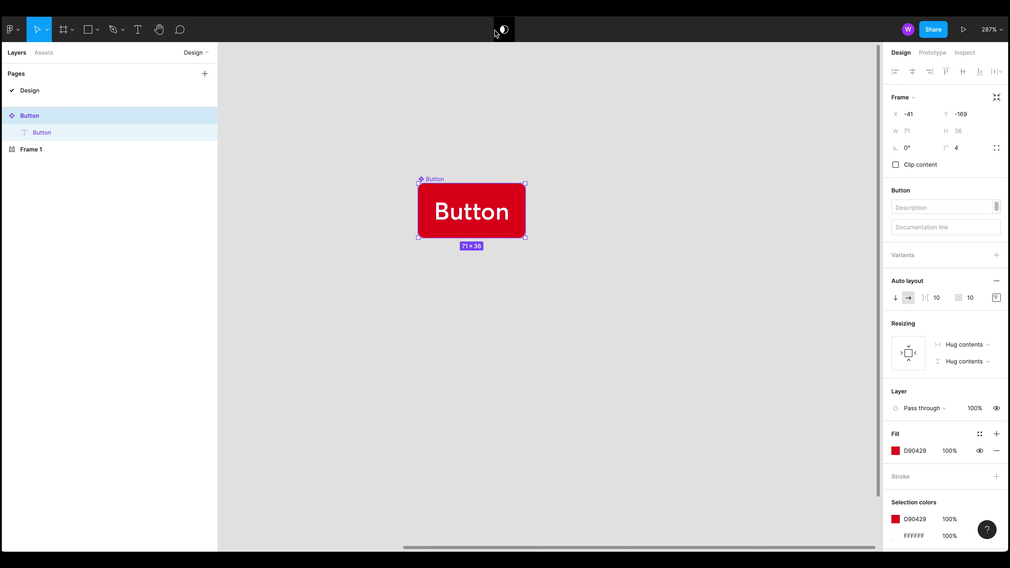
click(44, 55)
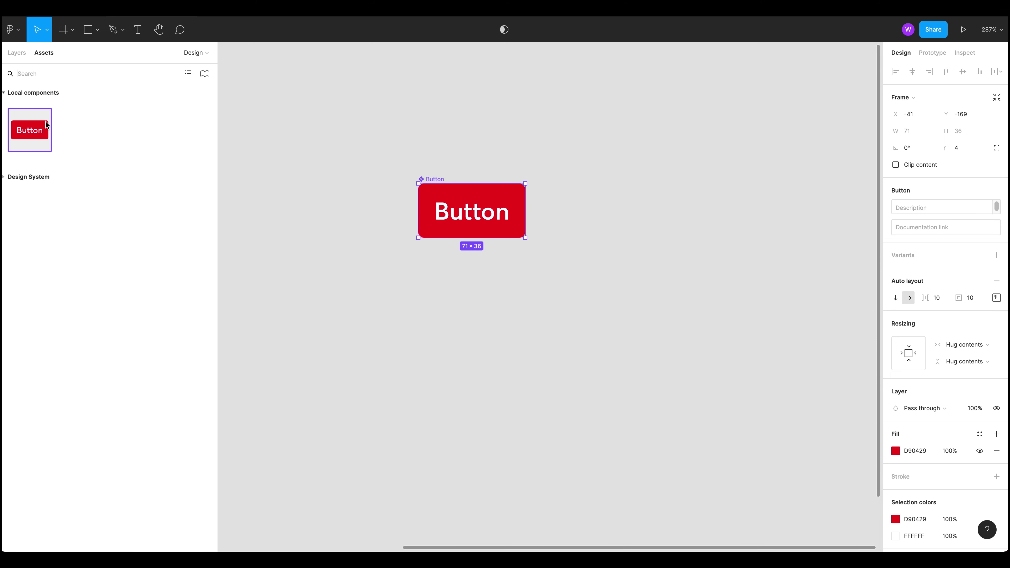
click(496, 172)
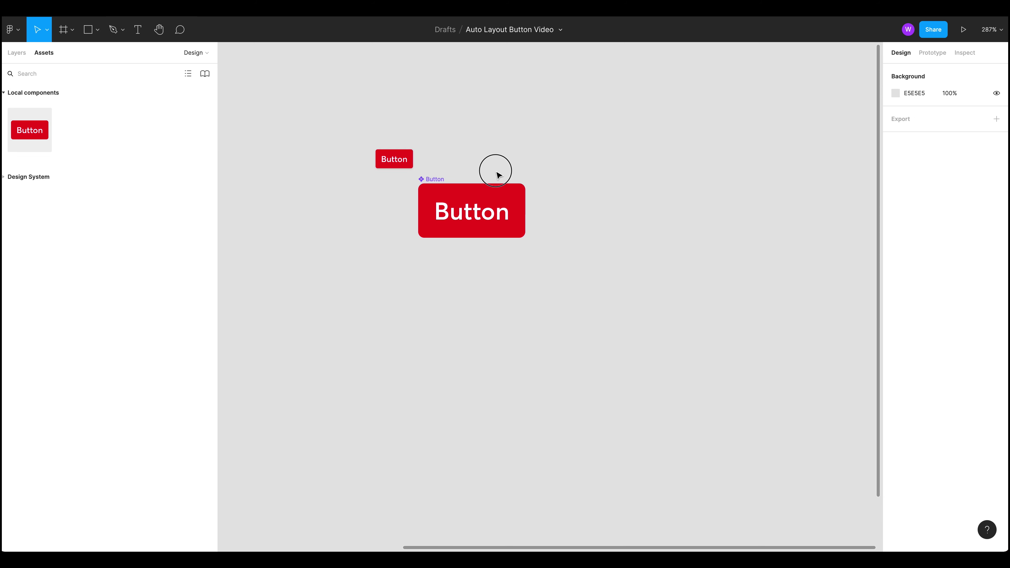
drag(497, 175, 681, 213)
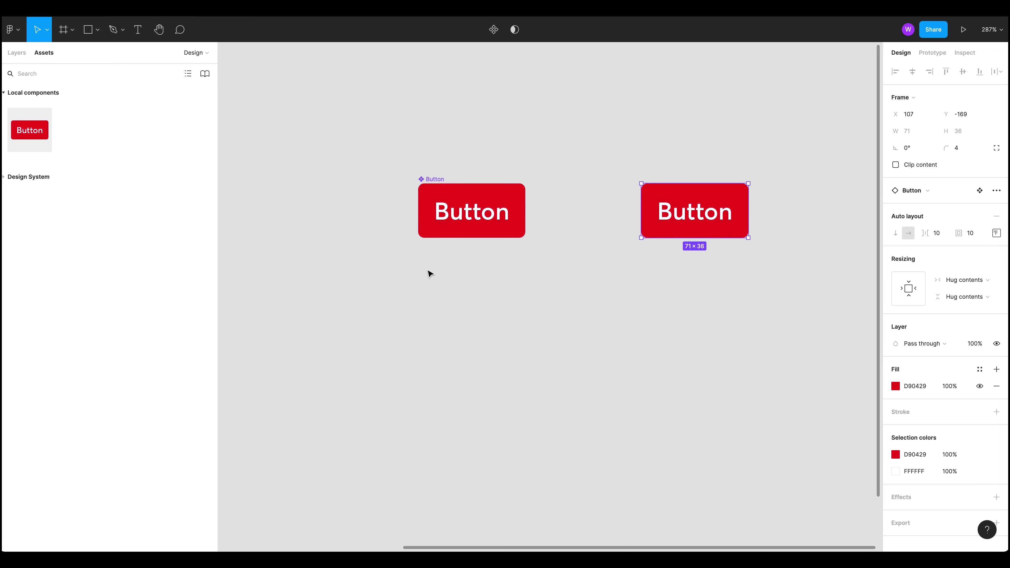
Recolor the main Button component's fill to cyan 04BFD9
click(477, 230)
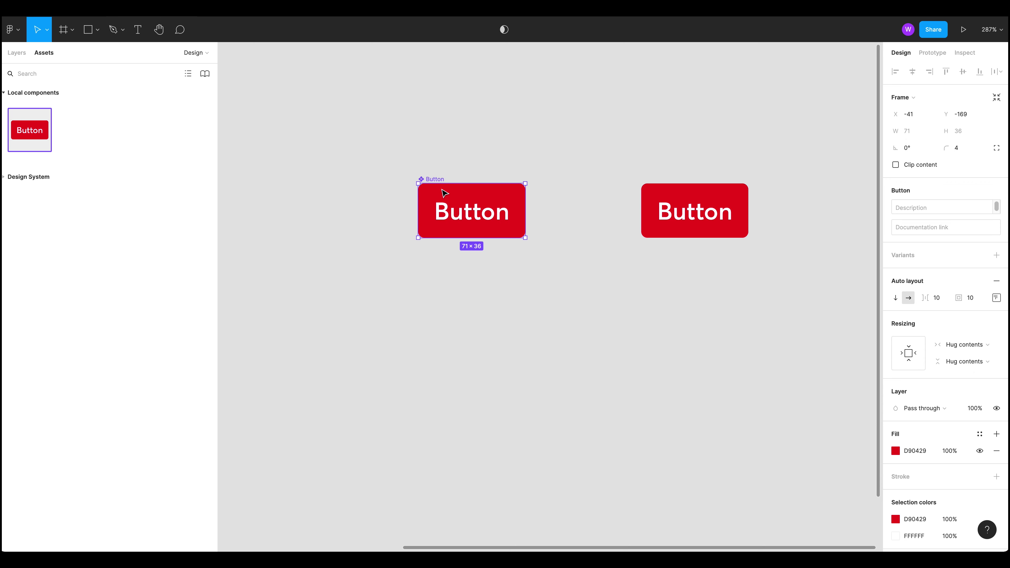
click(906, 455)
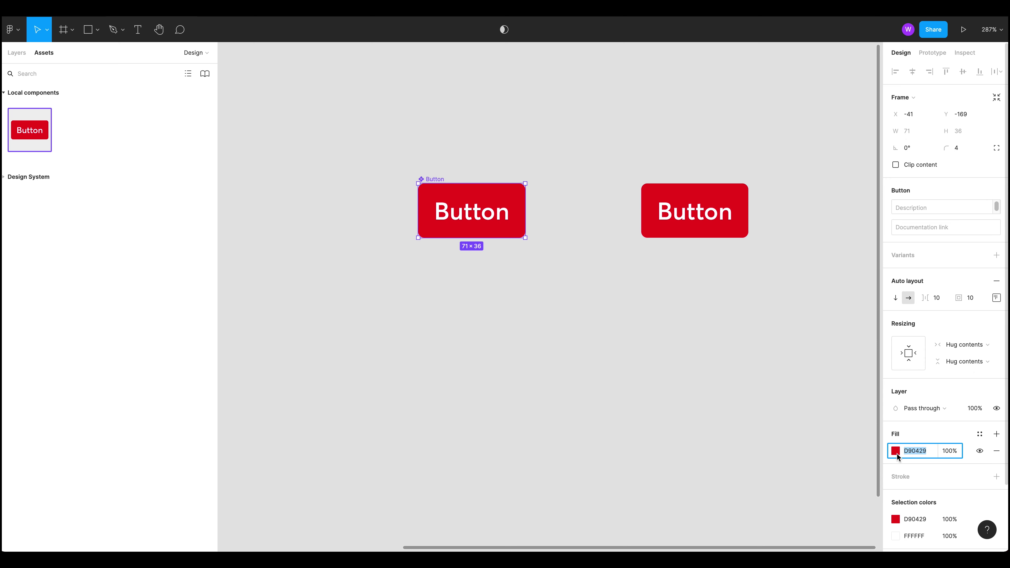
click(896, 451)
click(803, 428)
drag(803, 430, 832, 428)
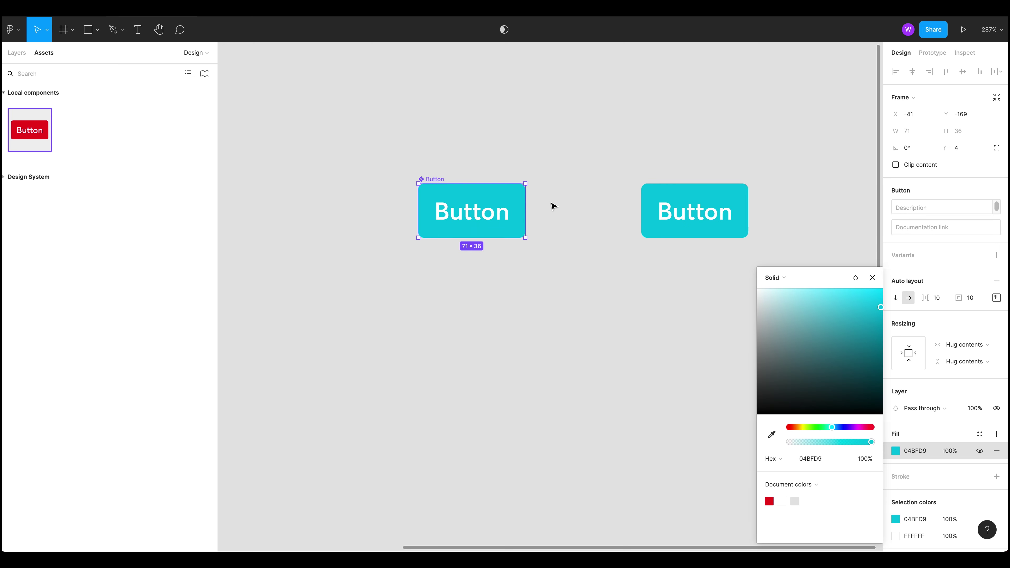
Duplicate the Button instance twice below itself and set the main component's fill back to red D90429
click(718, 275)
drag(705, 226, 713, 355)
click(445, 219)
click(897, 451)
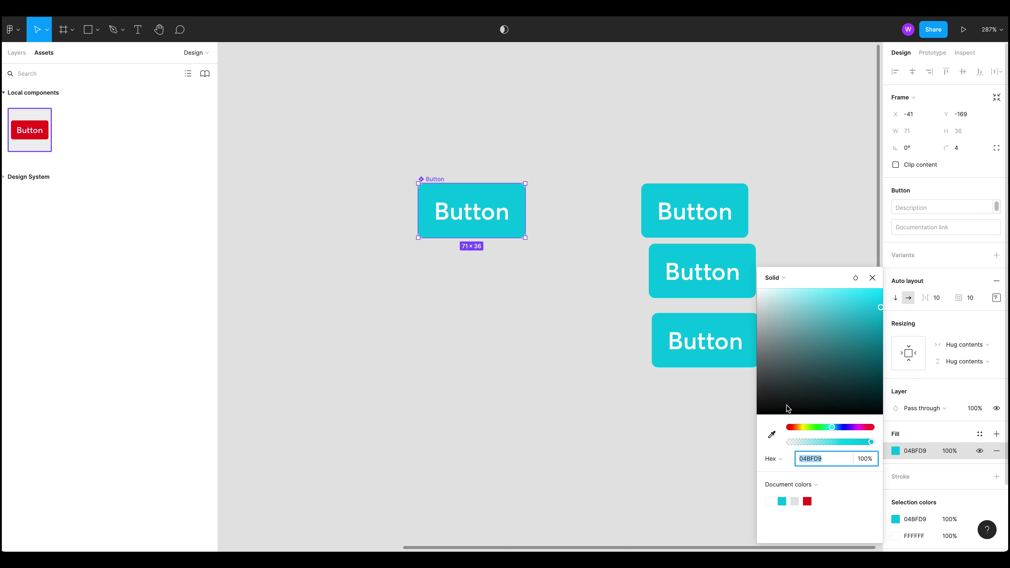
click(810, 428)
click(808, 502)
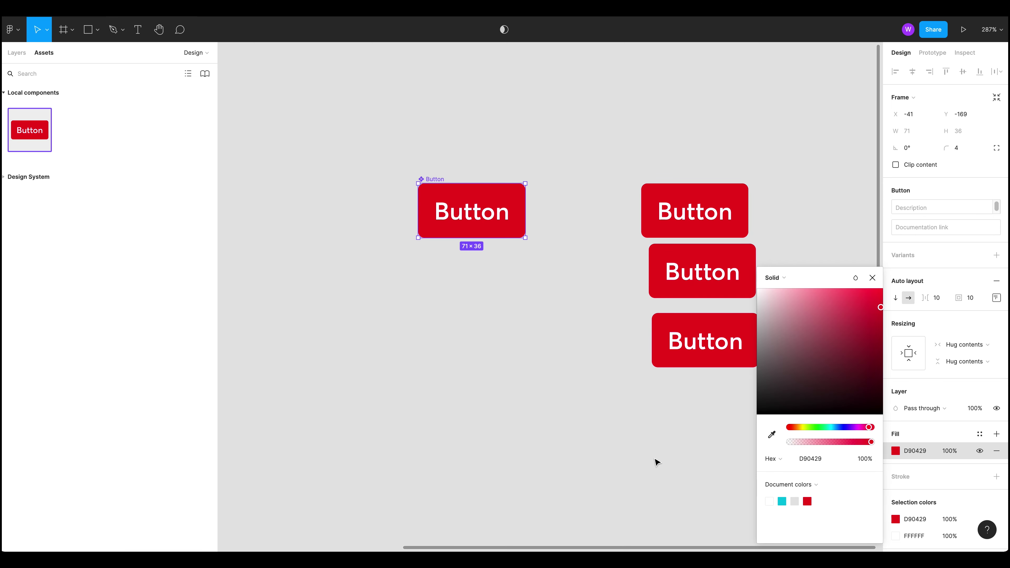
Delete all three Button instances, leaving only the main component
click(608, 446)
drag(800, 409, 698, 286)
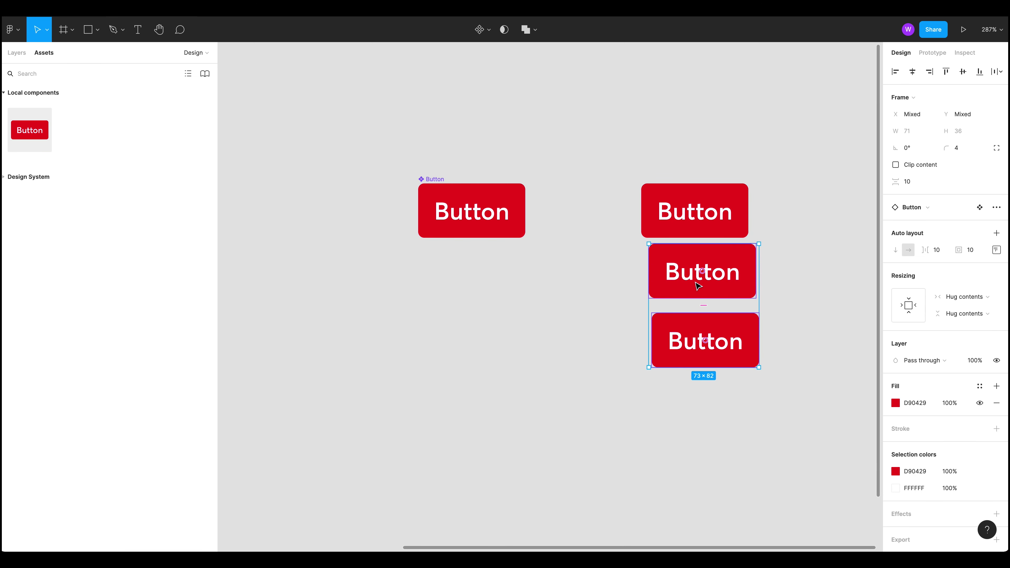
key(Delete)
drag(793, 273, 669, 162)
key(Delete)
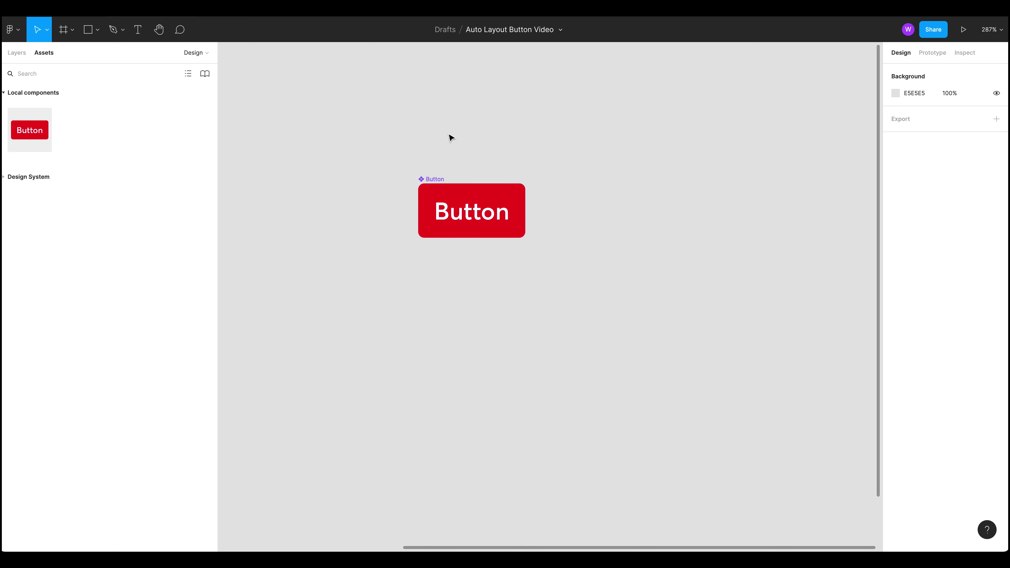
Place a copy of the Button component directly below it at X -41, Y -121 and delete the copy
drag(443, 182, 442, 253)
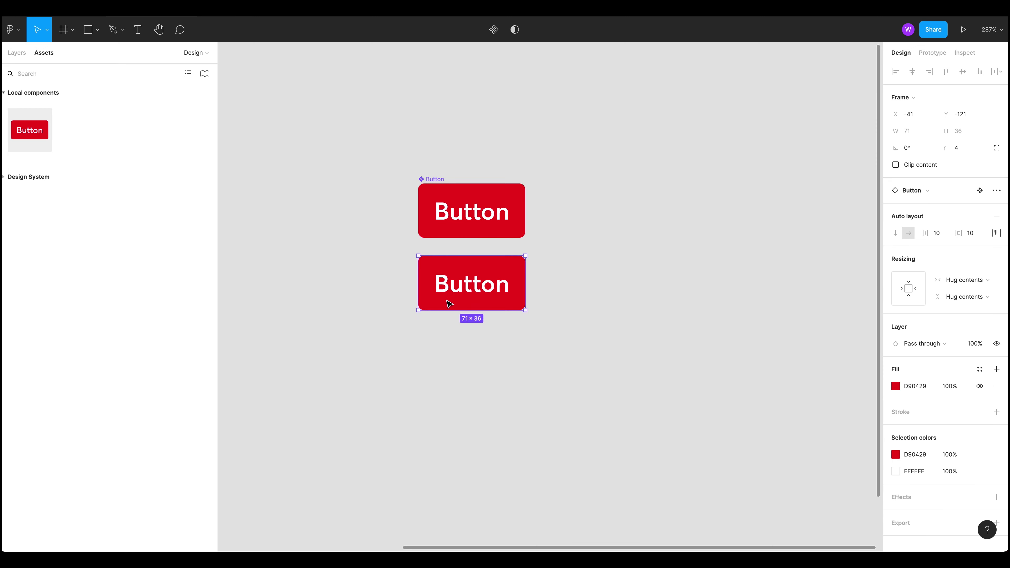
click(440, 331)
drag(450, 297, 449, 332)
key(ctrl+z)
key(Delete)
Undo the recent changes back to the plain red Button frame before it was made a component
drag(444, 180, 678, 196)
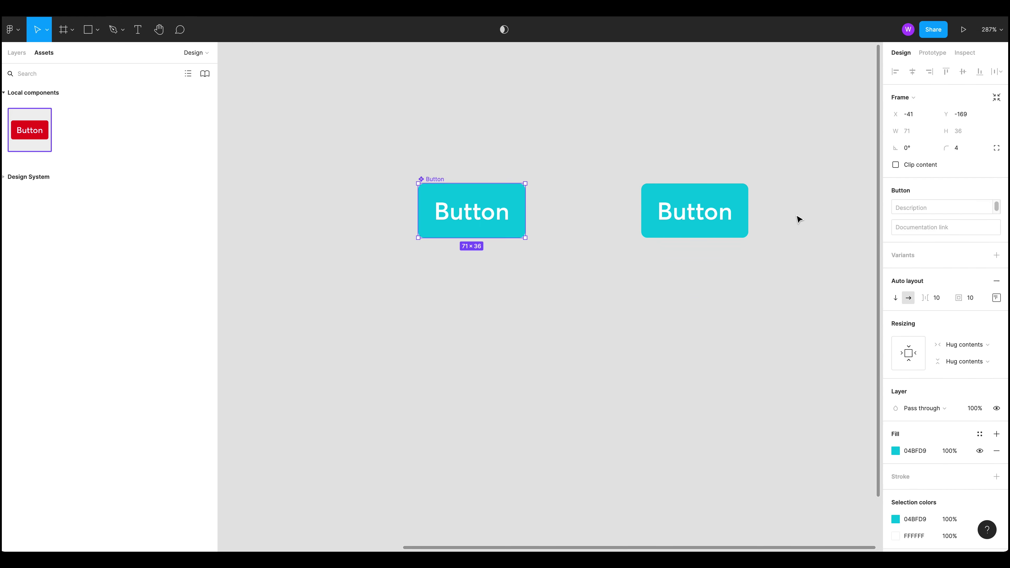
key(ctrl+z)
key(ctrl+z)
key(ctrl+z)
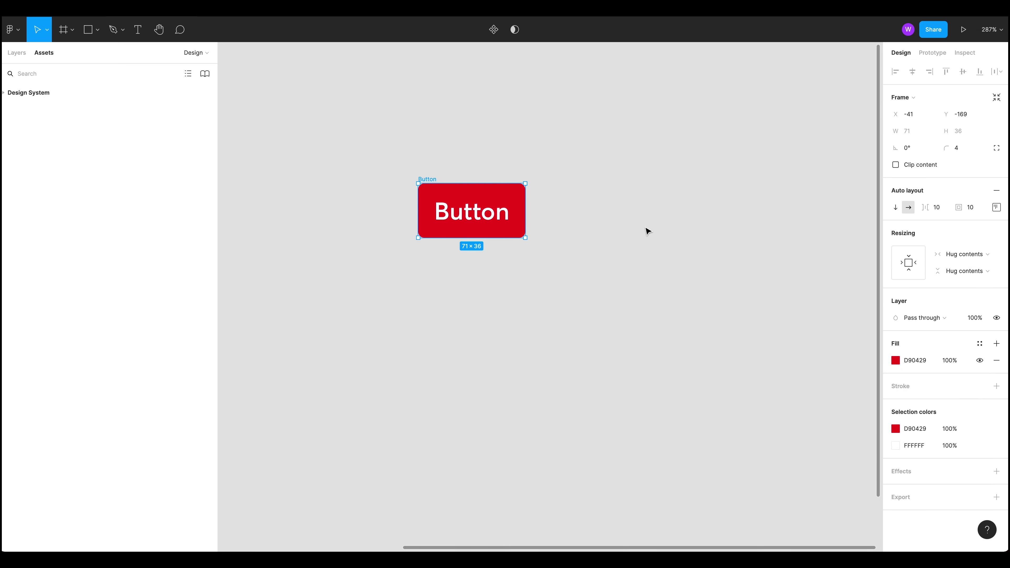
Duplicate the Button frame twice straight below the original, at Y -120 and Y -71
click(648, 230)
click(430, 180)
drag(433, 178, 429, 328)
click(605, 336)
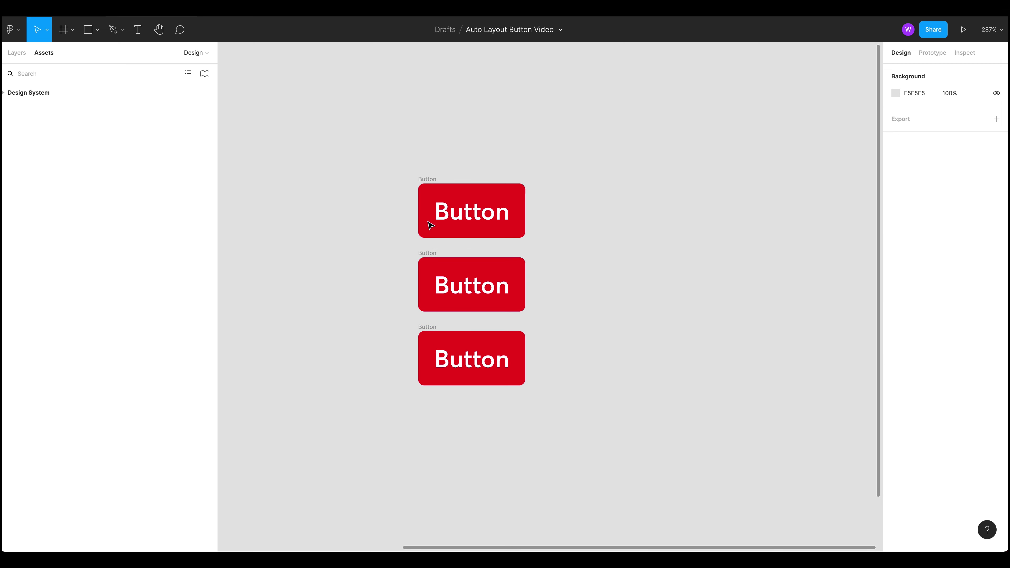
Rename the uppermost Button frame "Button / Primary"
click(427, 183)
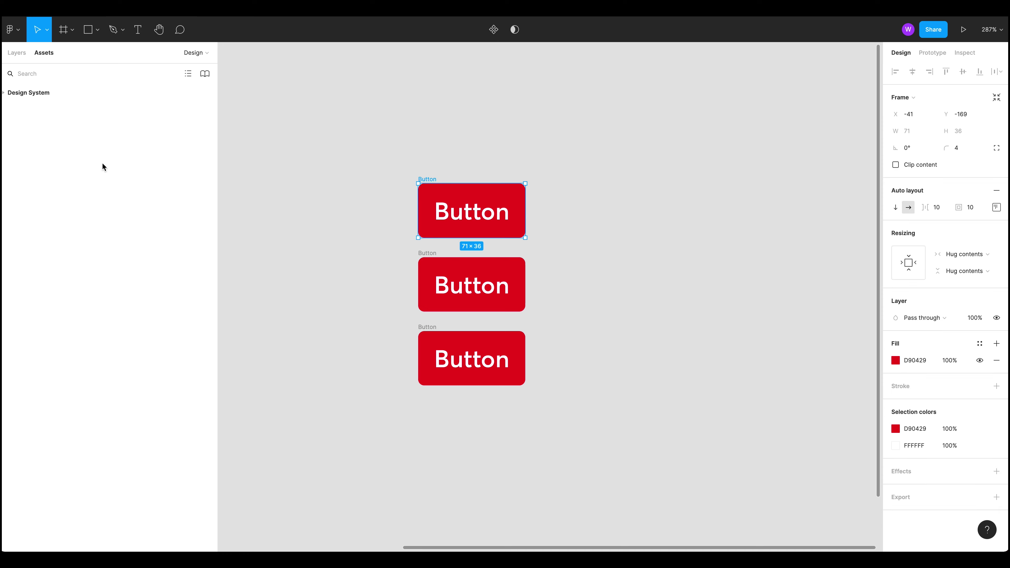
click(16, 52)
double_click(47, 150)
key(Right)
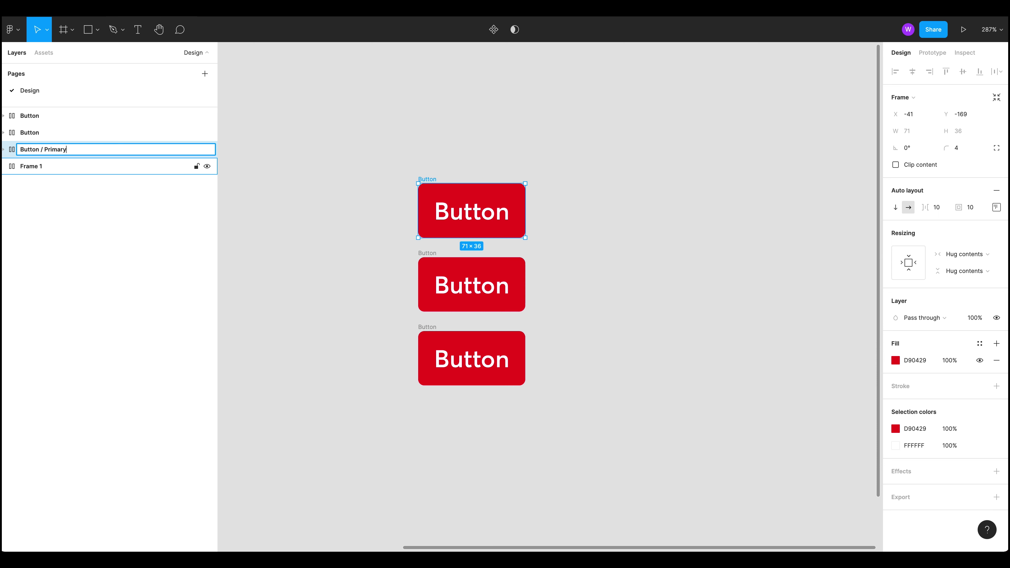
Rename the middle frame "Button / Secondary" and the lowest frame "Button / Tertiary"
click(421, 261)
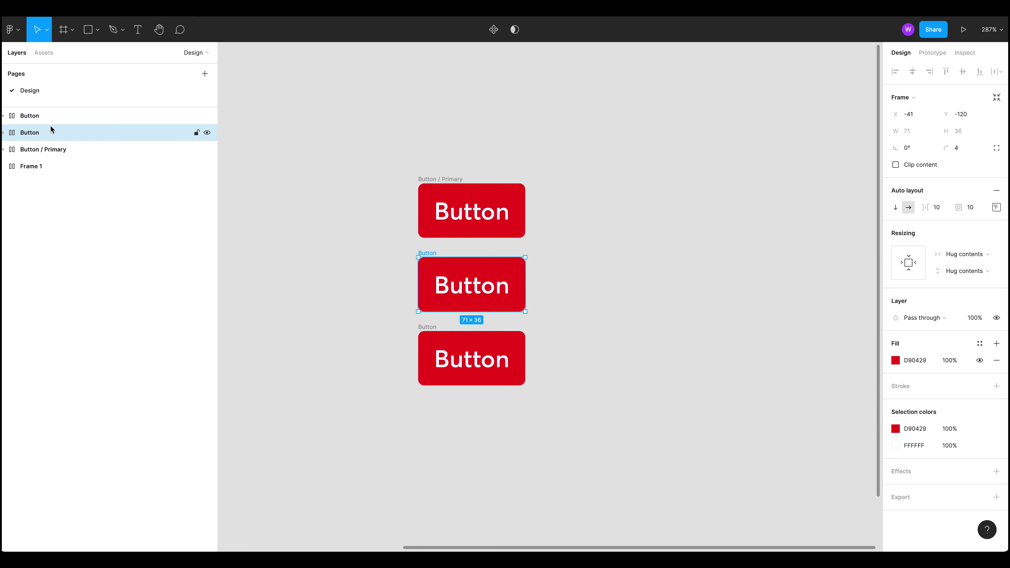
click(38, 132)
double_click(39, 133)
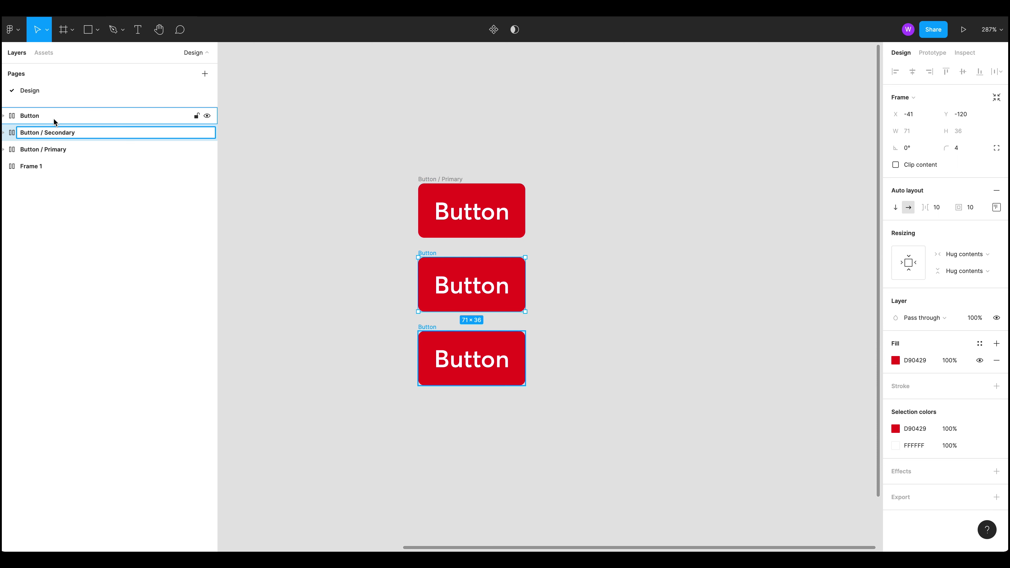
double_click(41, 117)
click(57, 120)
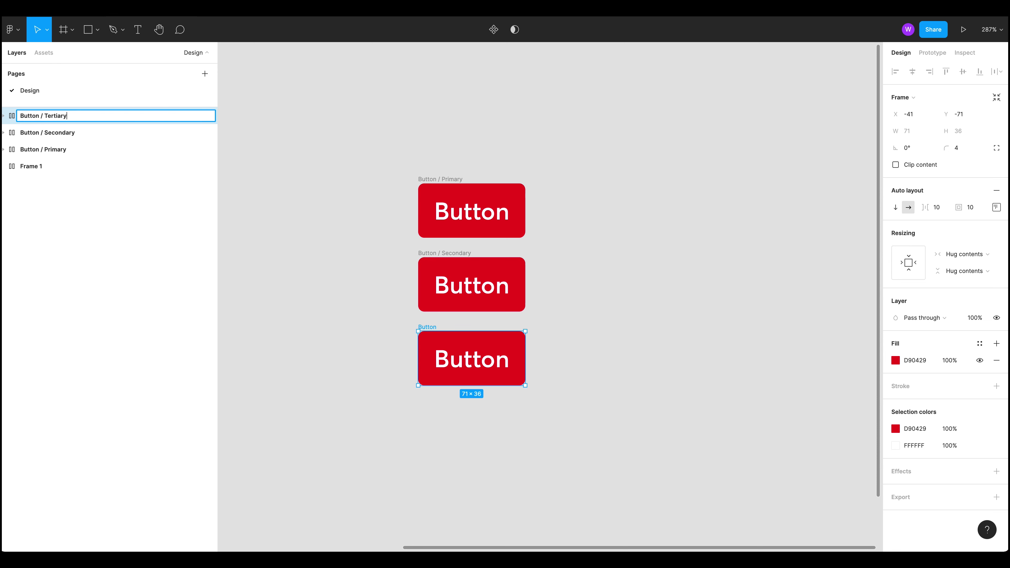
click(297, 106)
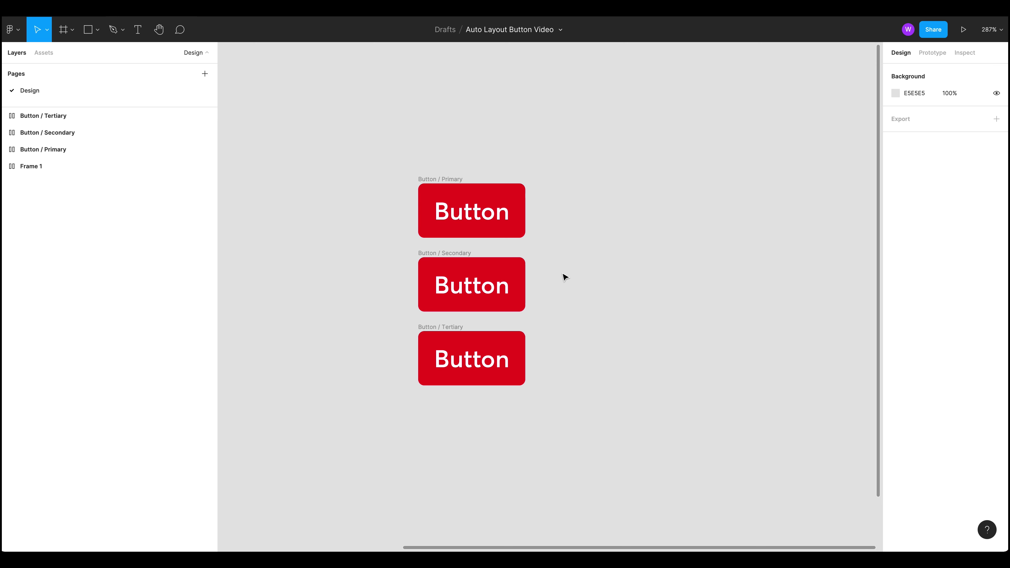
Replace the Button / Secondary frame's fill with an inside stroke of width 1 in red D90429
click(503, 267)
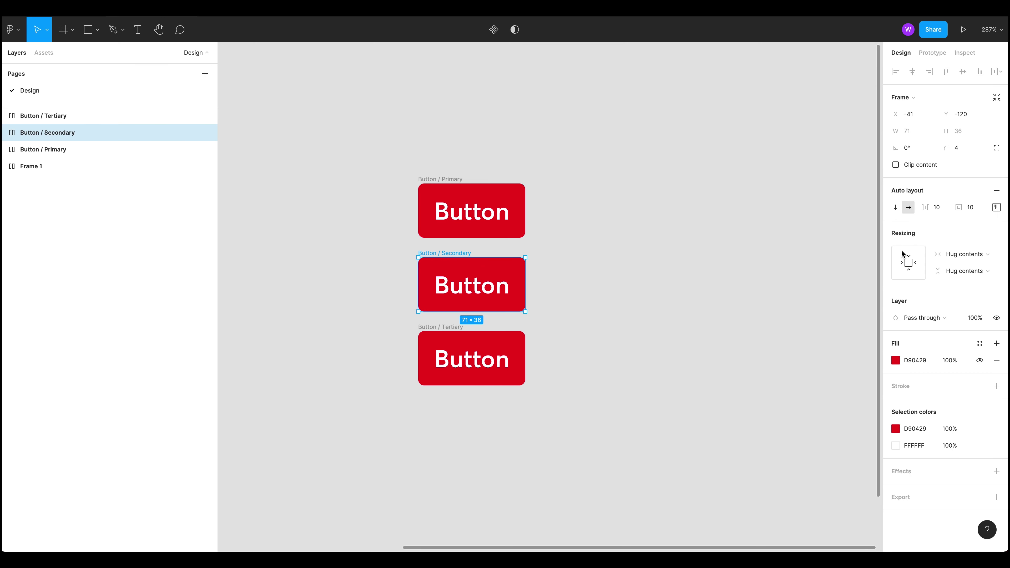
click(997, 361)
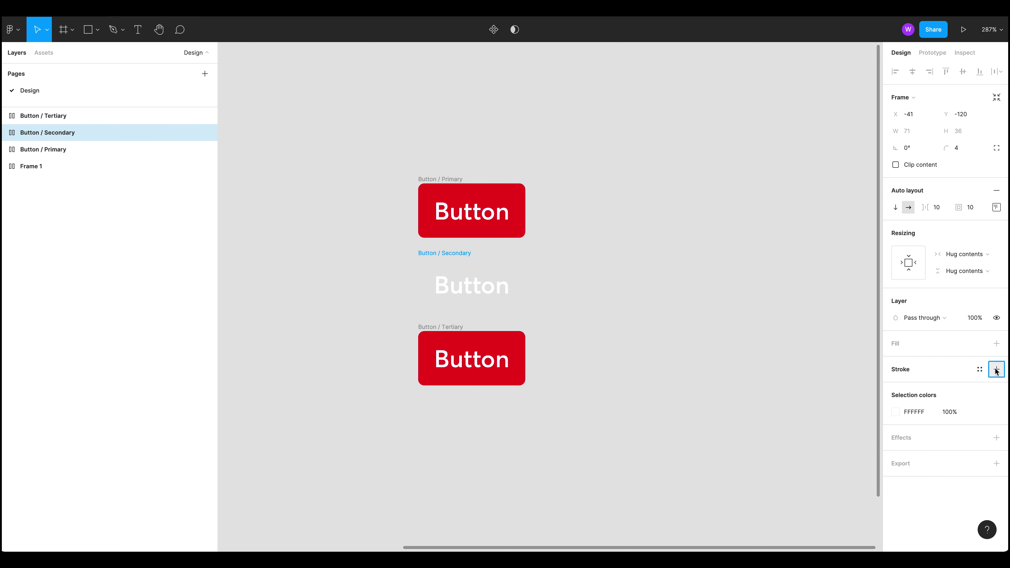
click(997, 369)
click(897, 387)
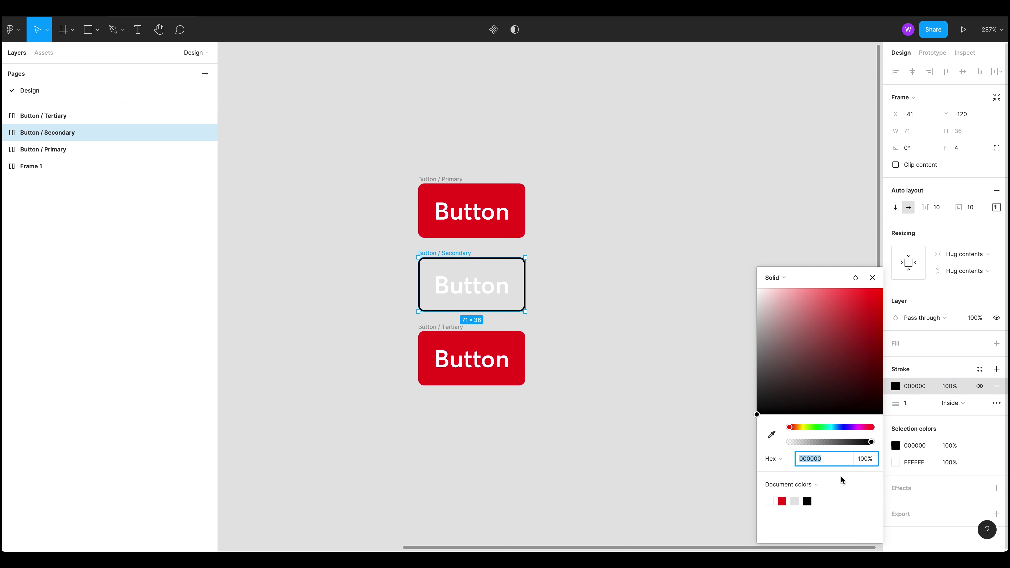
click(782, 501)
key(Escape)
Set the Button / Secondary label's fill to the red document color D90429
click(478, 288)
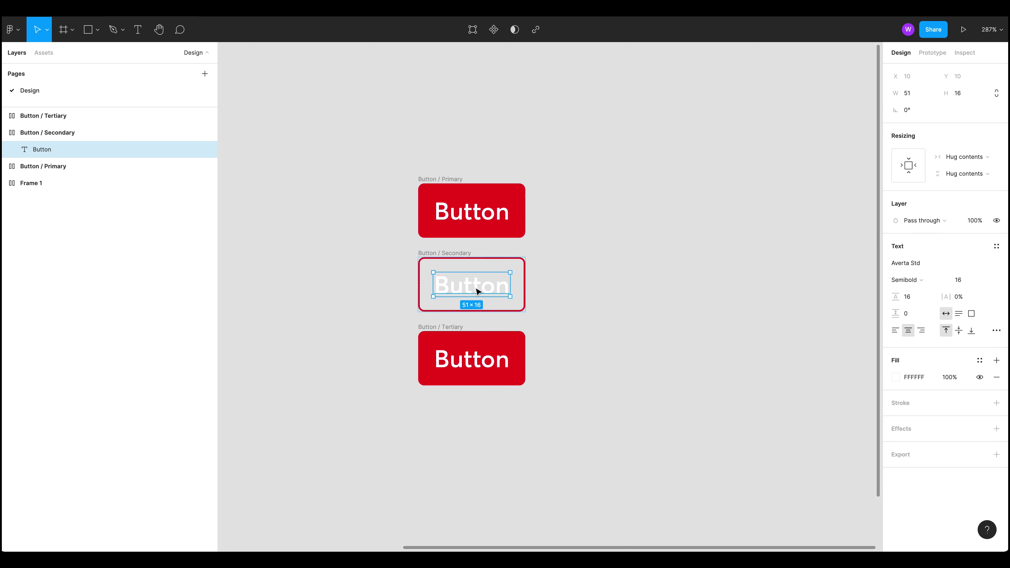
click(896, 377)
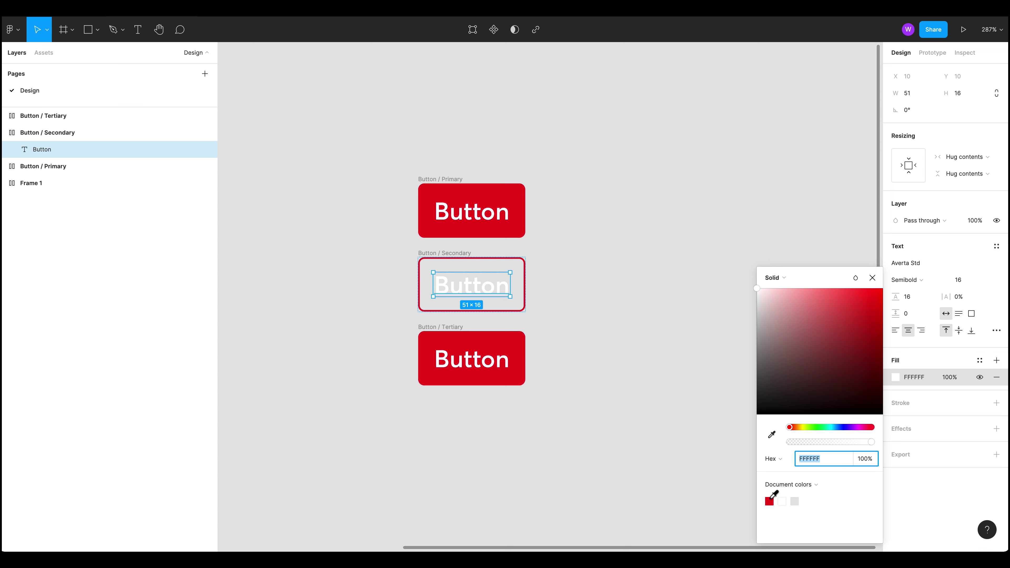
click(770, 501)
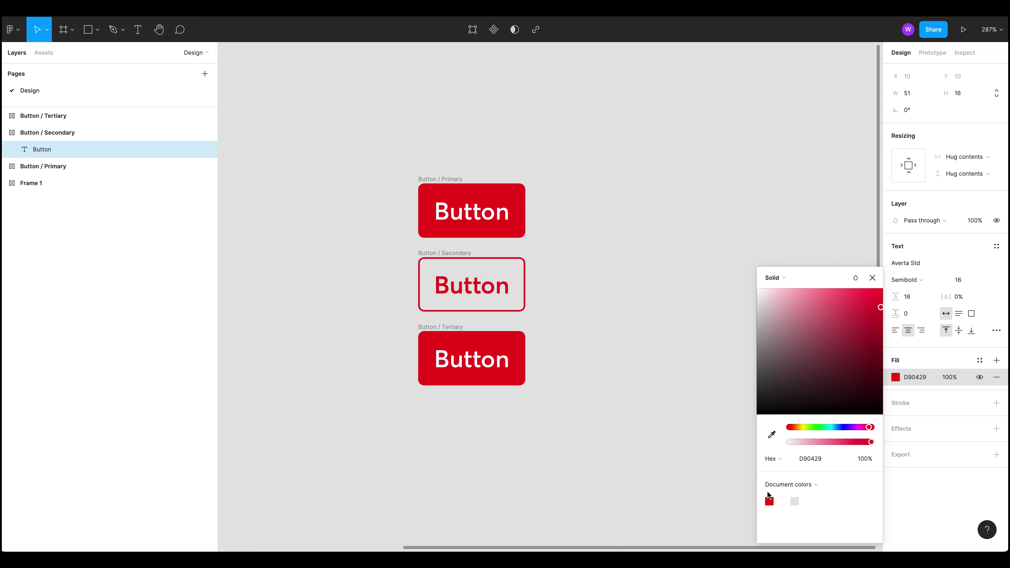
click(649, 368)
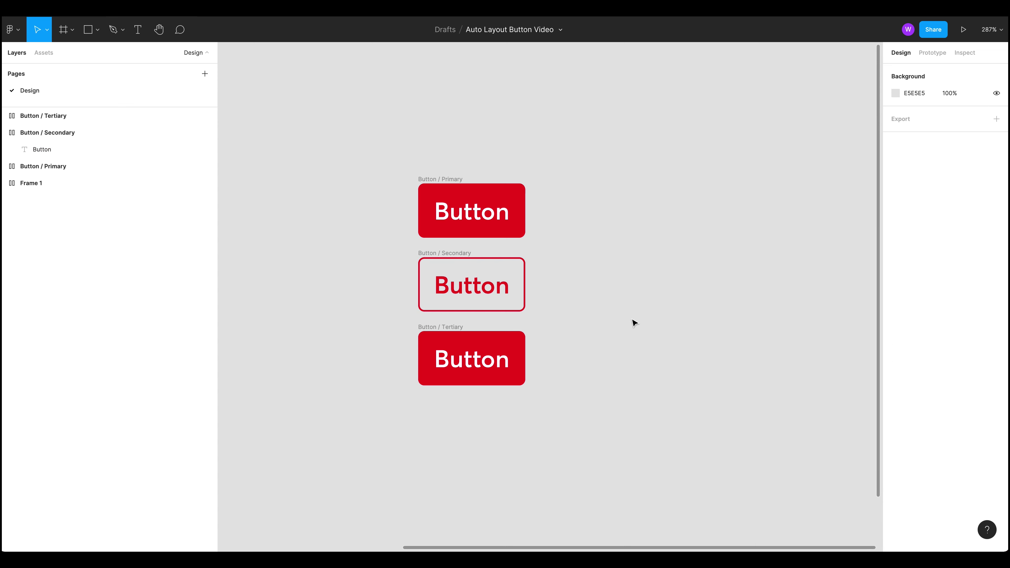
Set the Button / Tertiary label's fill to the red document color D90429
scroll(635, 323, down, 3)
click(509, 300)
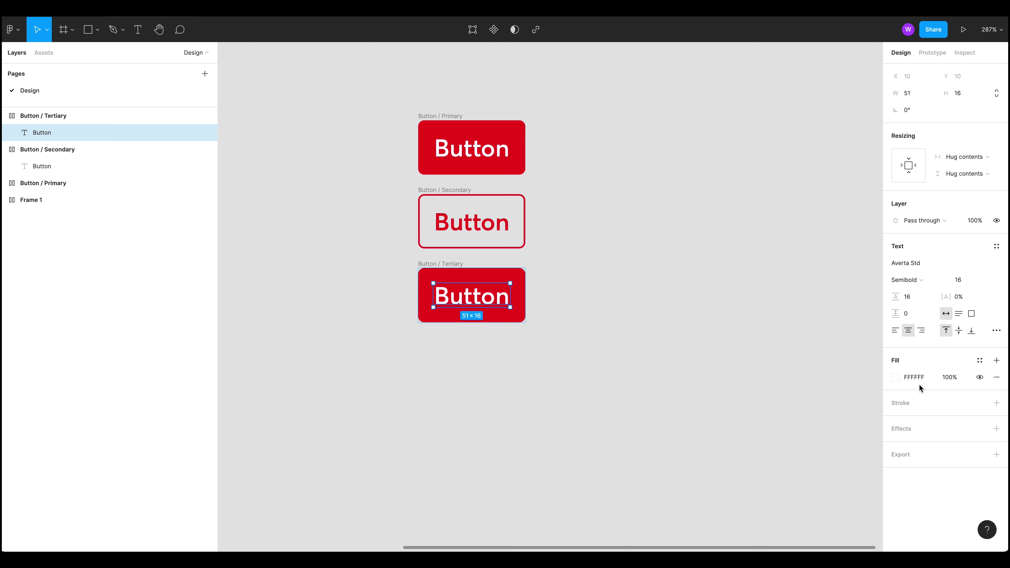
click(901, 379)
click(770, 501)
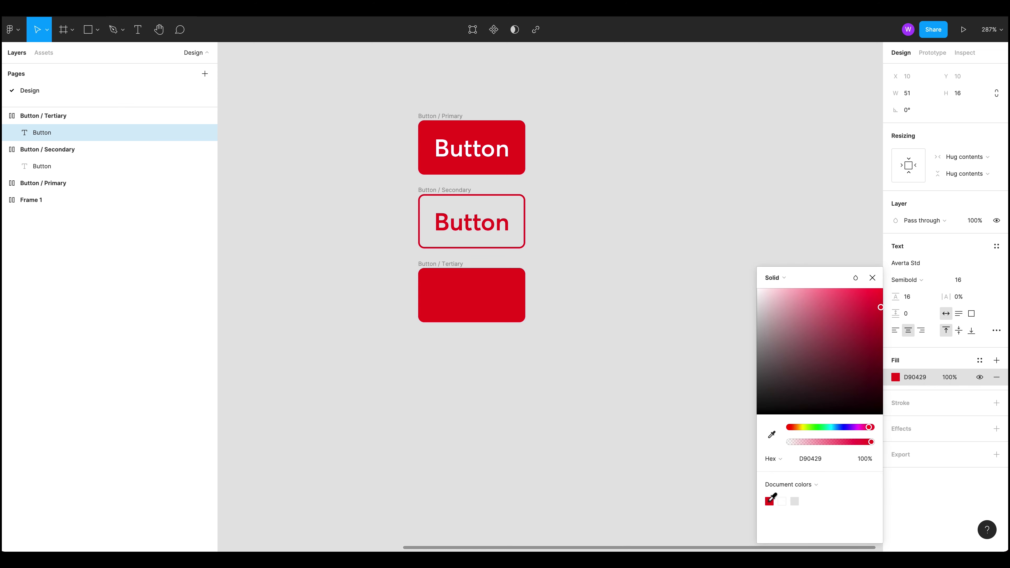
click(637, 394)
Remove the fill from the Button / Tertiary frame so only its label remains
click(514, 274)
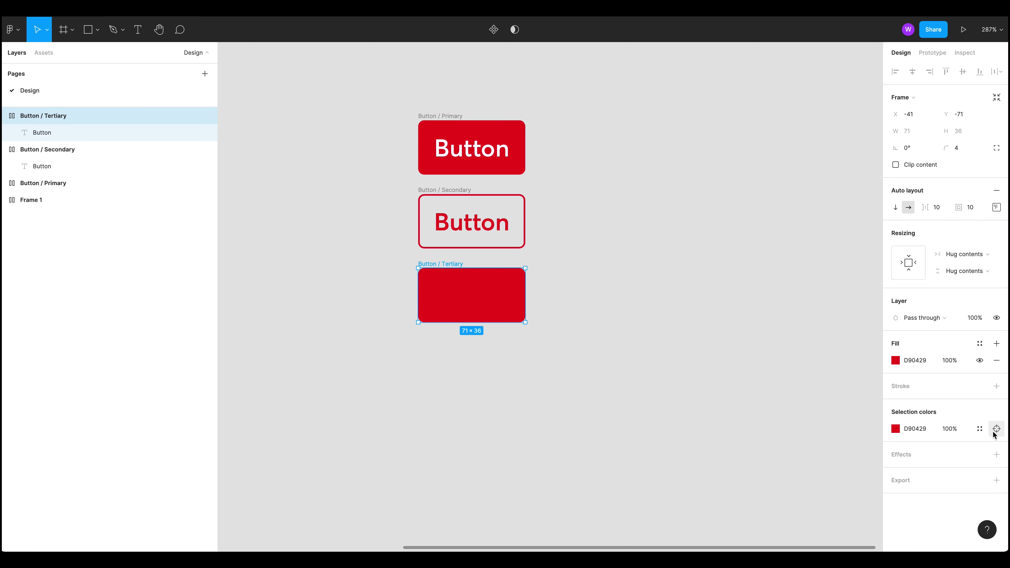
click(997, 360)
click(731, 354)
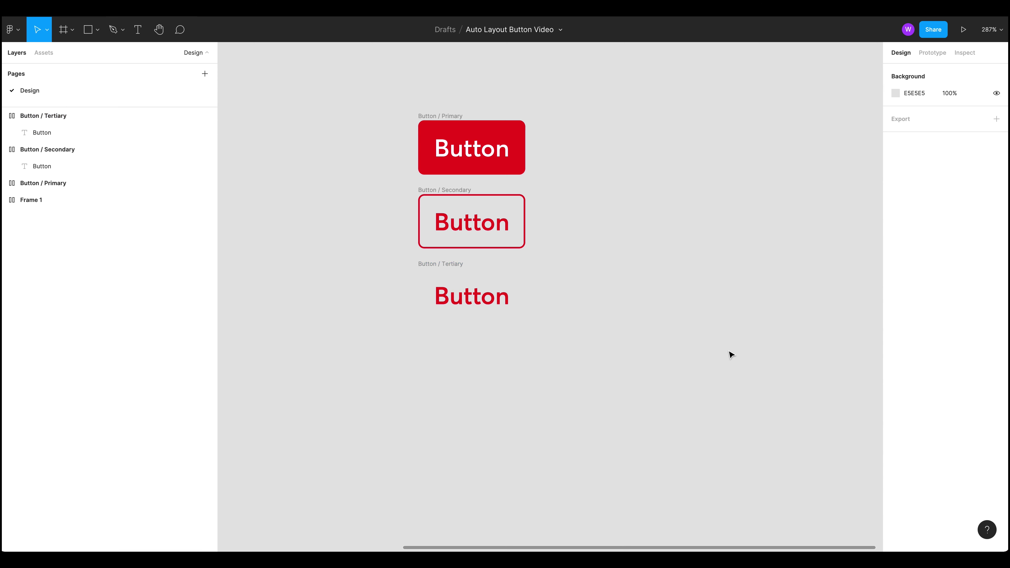
Turn the Primary, Secondary and Tertiary button frames into separate components in one operation
scroll(616, 223, up, 3)
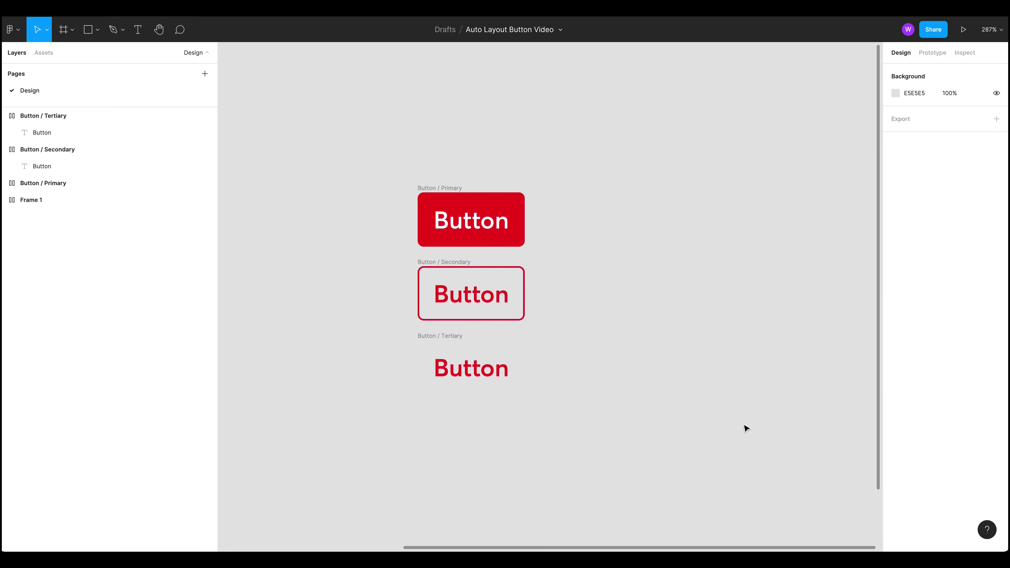
drag(643, 415, 324, 114)
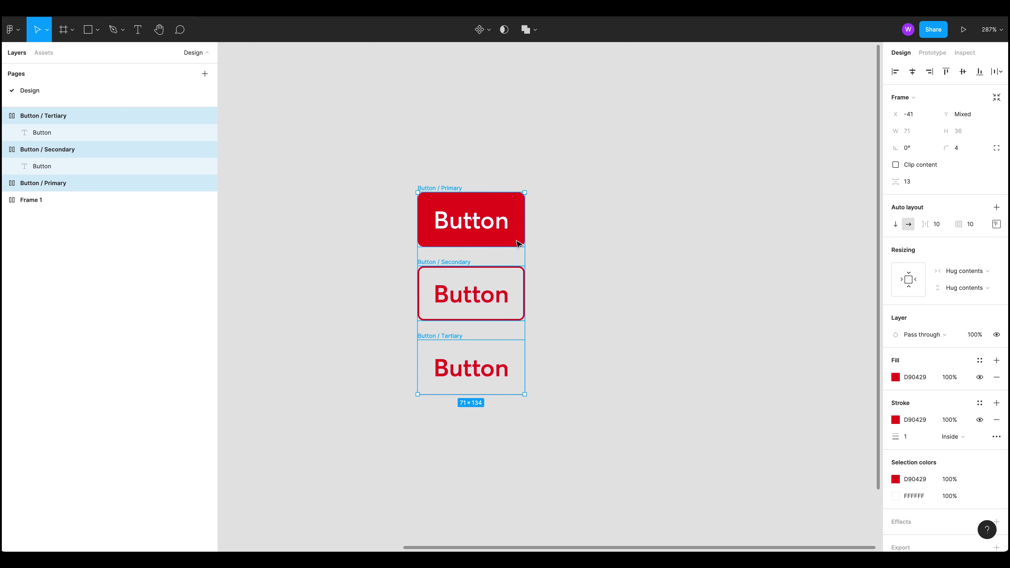
click(491, 30)
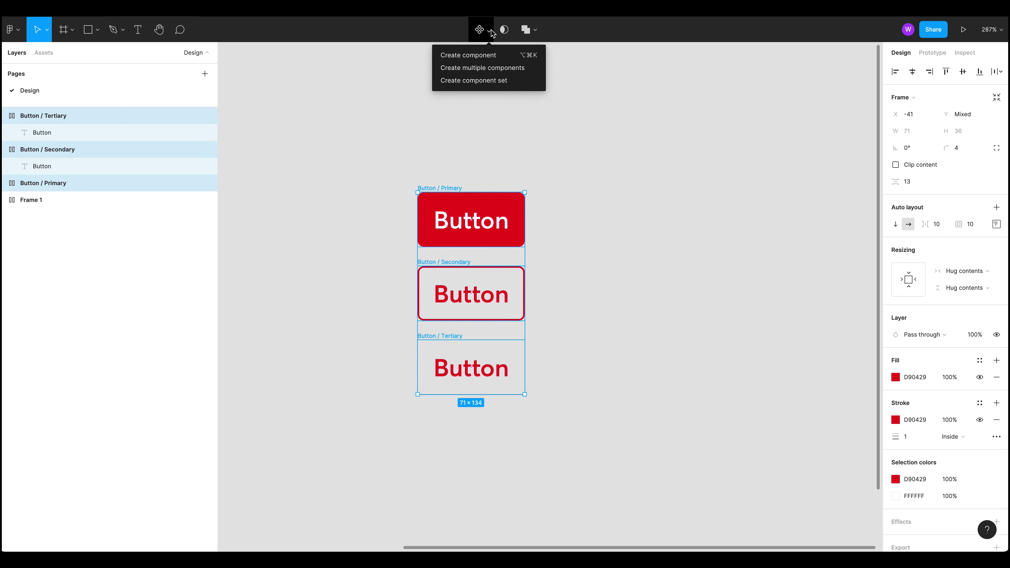
click(511, 69)
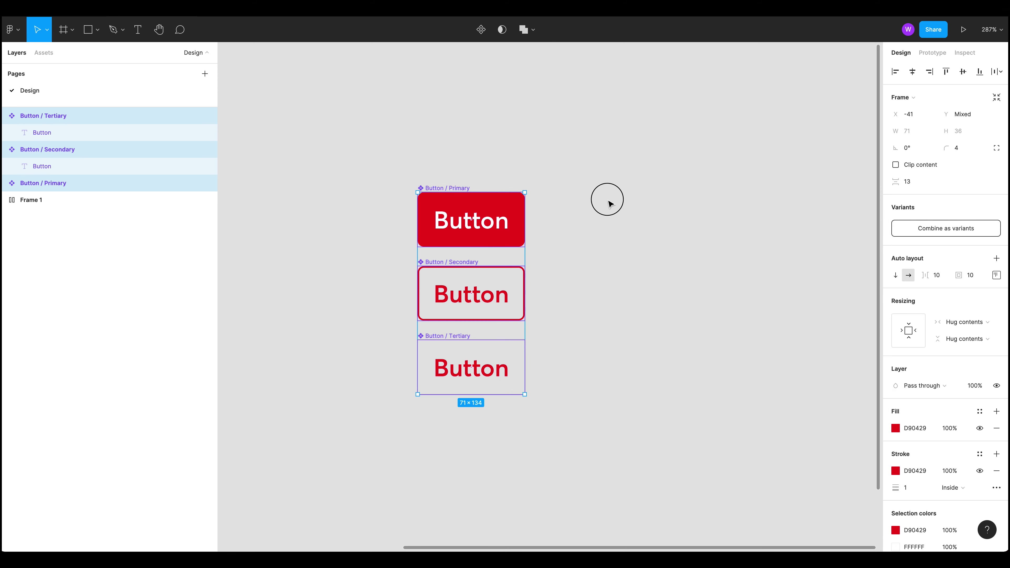
click(553, 328)
drag(601, 402, 480, 394)
drag(532, 413, 322, 151)
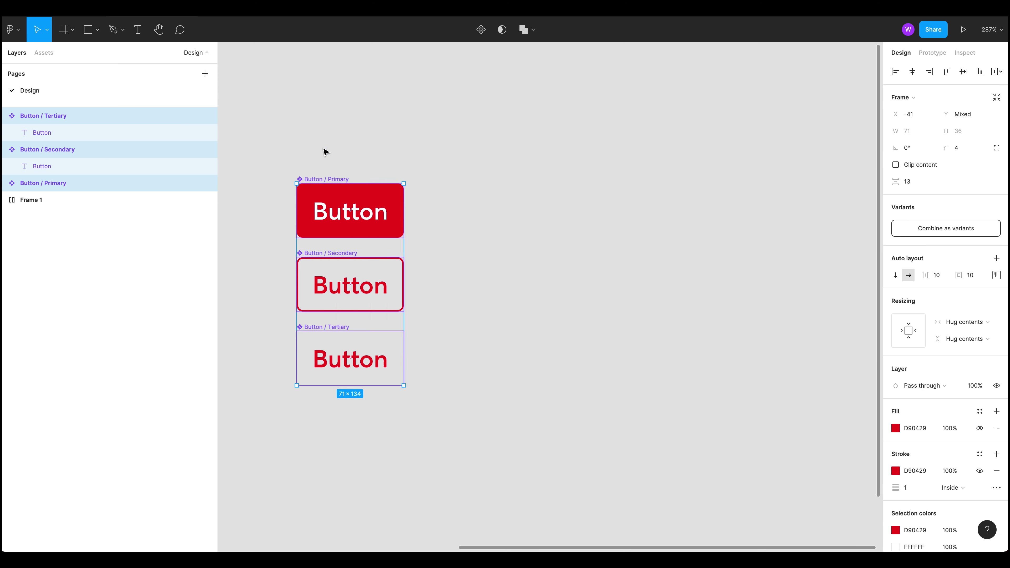
click(542, 283)
Place one instance each of the Primary, Secondary and Tertiary buttons from the local components beside the originals
click(41, 54)
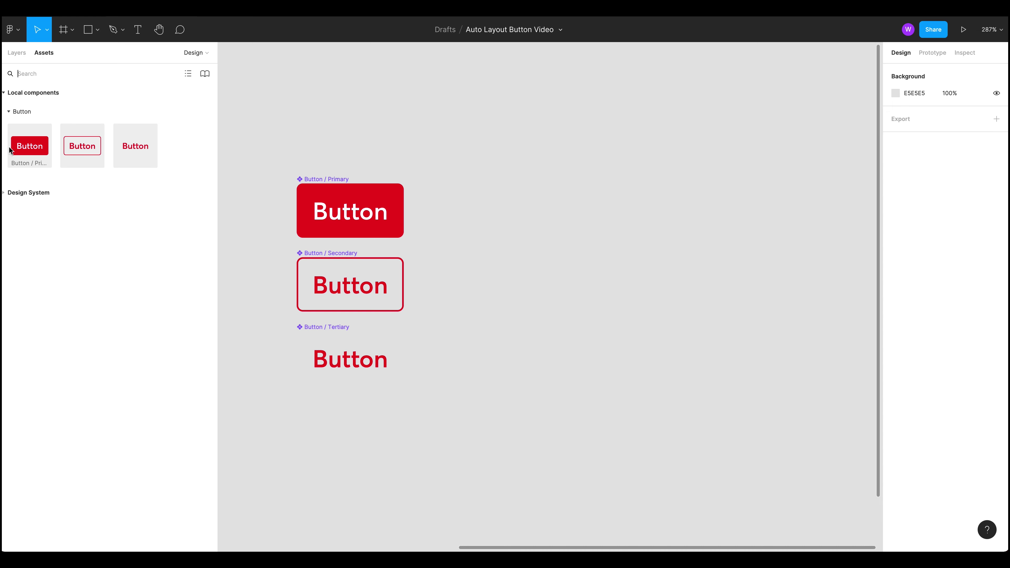
drag(27, 147, 668, 215)
drag(83, 151, 653, 247)
drag(145, 148, 608, 360)
Reposition the secondary and tertiary instances beneath the primary one and shift the Button / Tertiary main component to X -36
drag(627, 261, 662, 304)
drag(638, 358, 679, 361)
drag(384, 361, 391, 361)
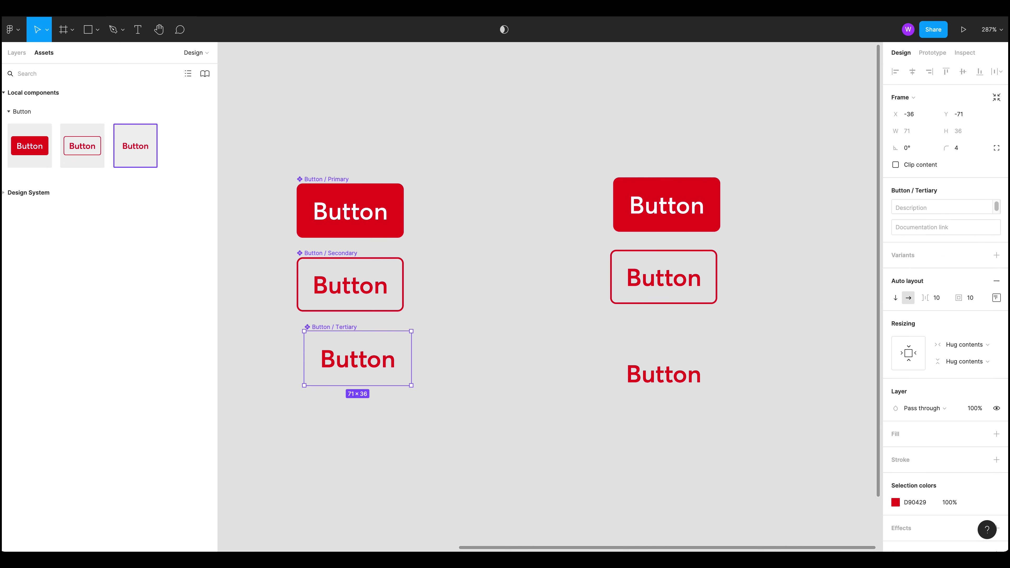
Try E5E5E5 and FFFFFF as the label color of the Button / Tertiary main component
click(895, 503)
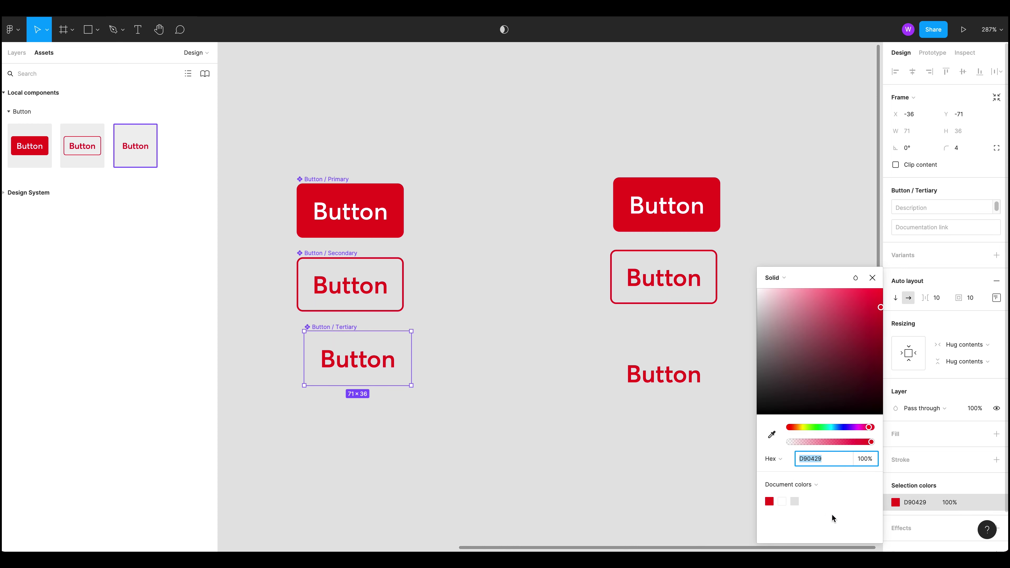
click(799, 501)
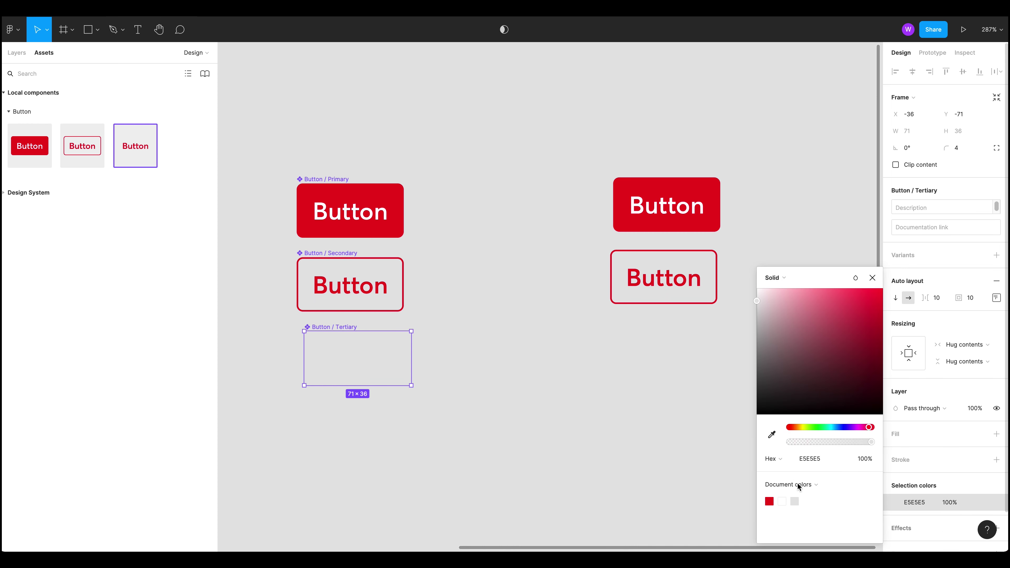
click(782, 502)
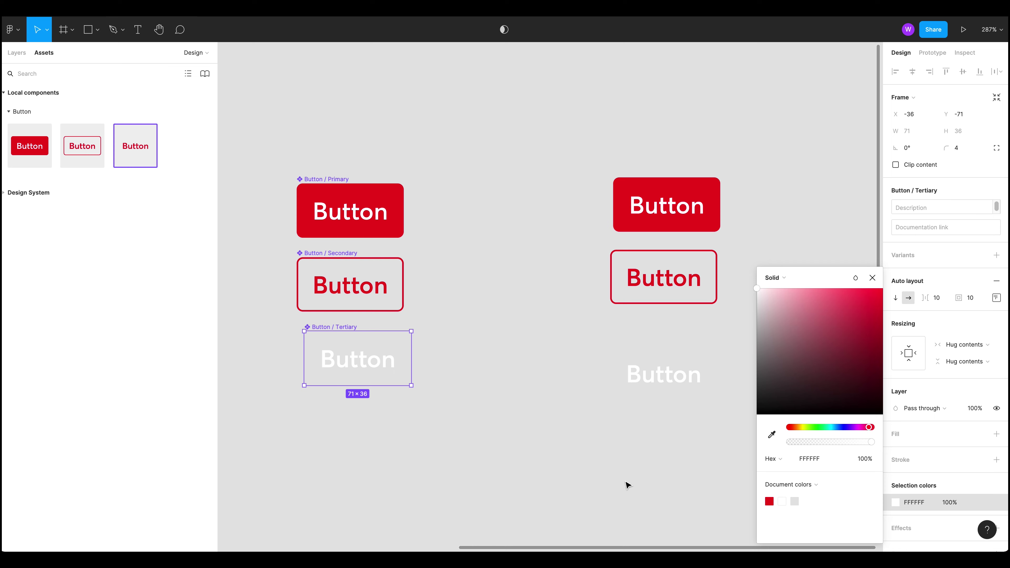
click(557, 493)
Change the fill of the Button / Primary main component from its solid color to a bright green
click(334, 235)
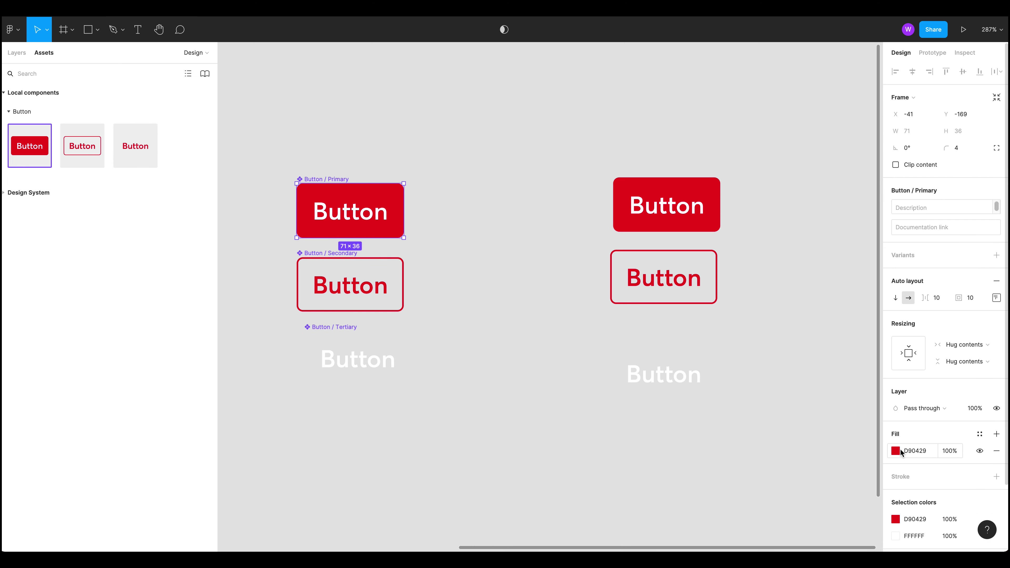
click(910, 457)
click(822, 427)
click(686, 535)
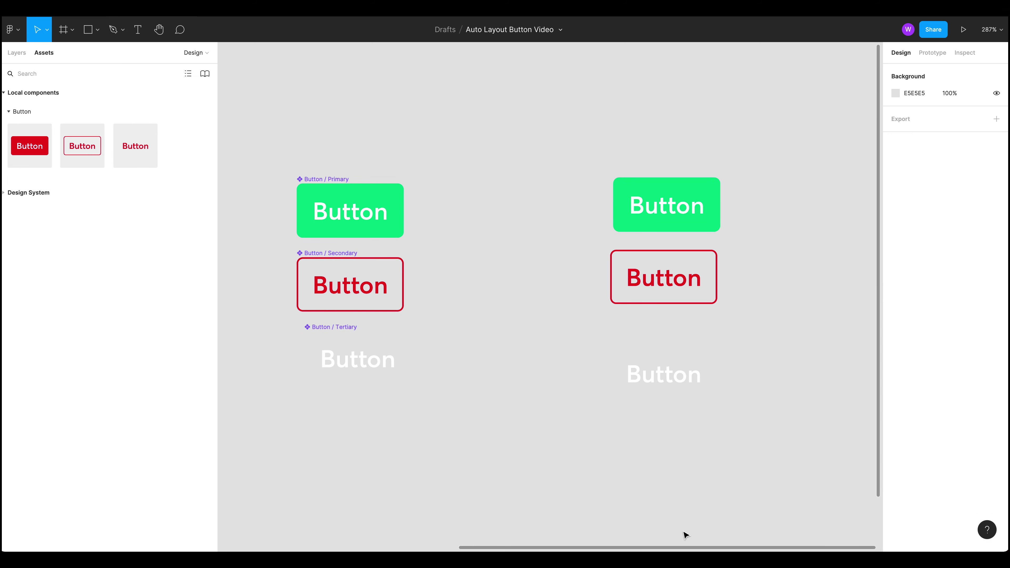
Undo the green primary fill, the tertiary label recolors and the shift of the Button / Tertiary component
key(ctrl+z)
key(ctrl+z)
key(ctrl+z)
key(ctrl+z)
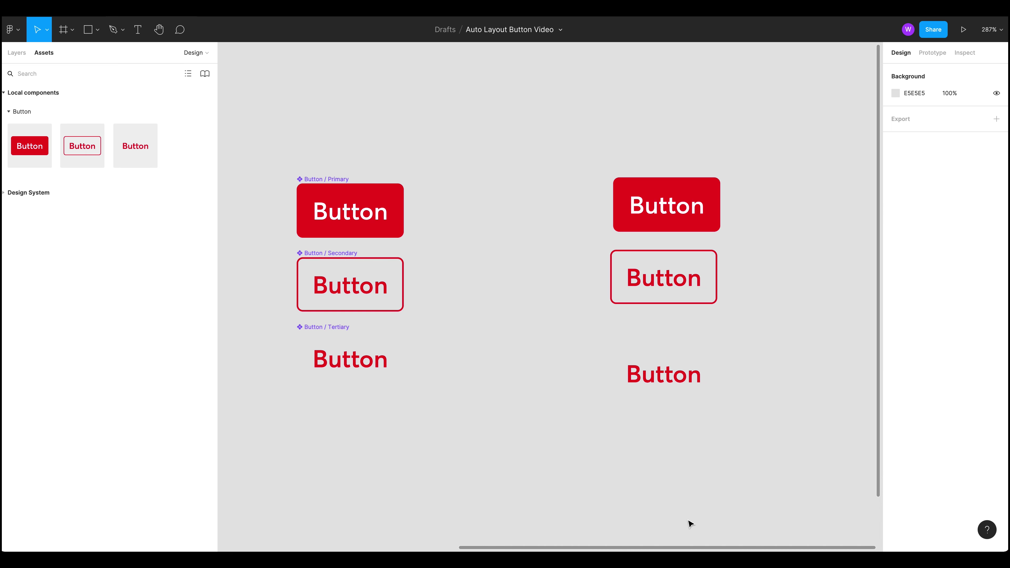
Keep undoing until all three placed button instances are removed and only the main components remain
key(ctrl+z)
key(ctrl+z)
key(ctrl+z)
key(ctrl+z)
key(ctrl+z)
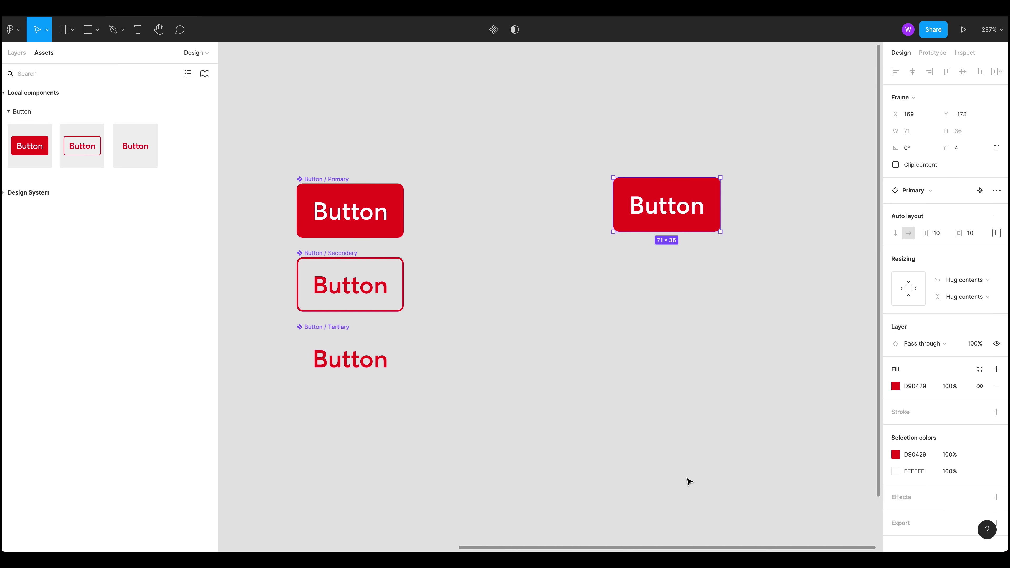
key(ctrl+z)
key(ctrl+z)
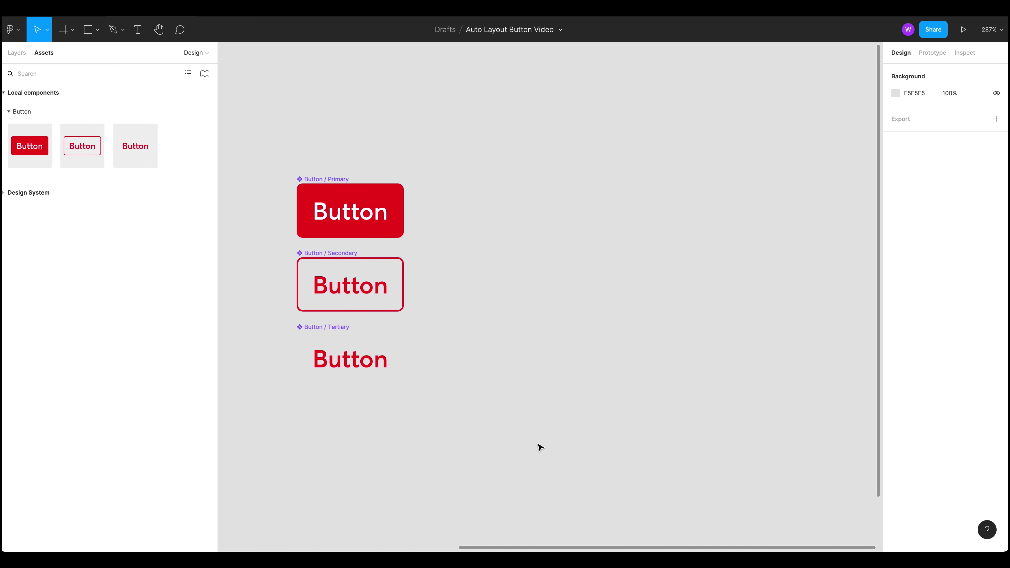
Combine the Primary, Secondary and Tertiary main components into one Button variant set
drag(250, 140, 515, 403)
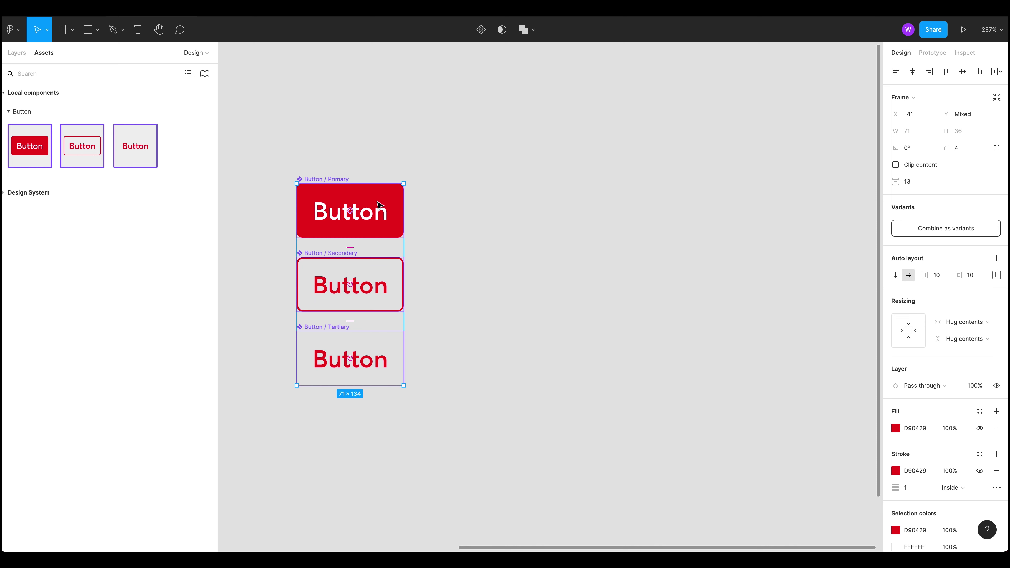
click(945, 226)
click(542, 294)
drag(582, 297, 681, 302)
drag(537, 488, 583, 449)
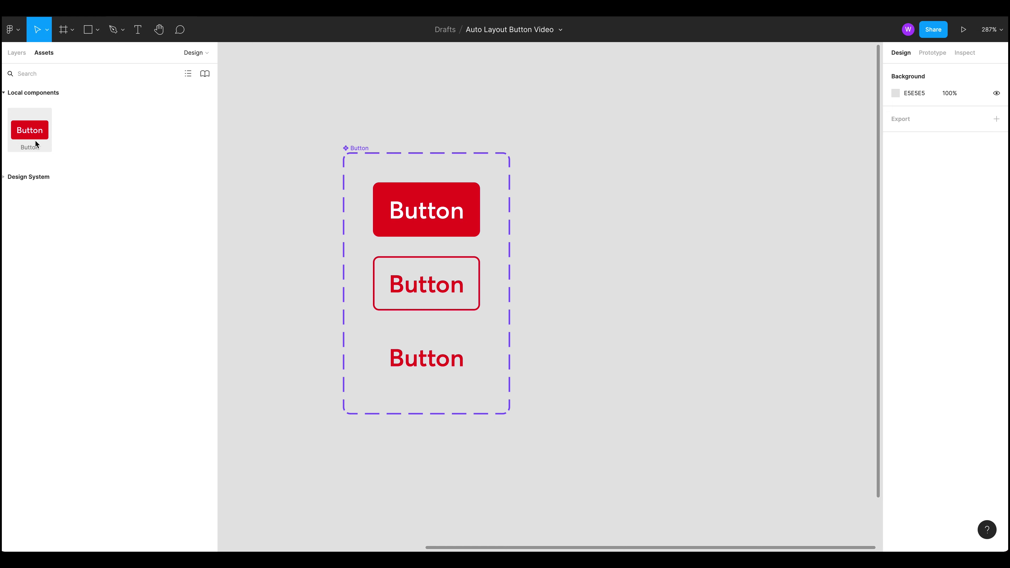
Place a Button instance beside the variant set and switch its Property 1 to Secondary and finally to Tertiary
drag(28, 135, 645, 223)
scroll(667, 275, right, 5)
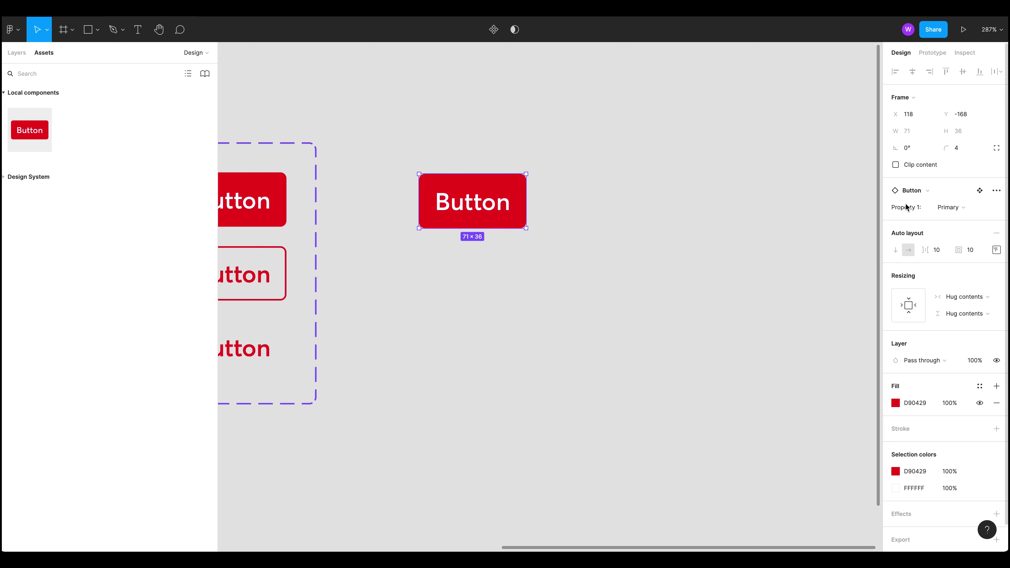
click(970, 214)
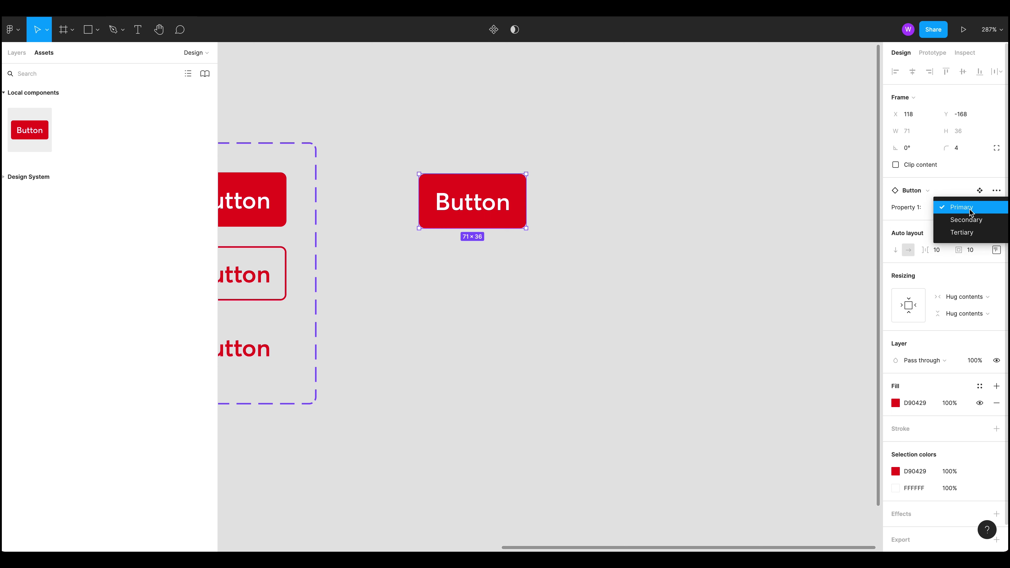
click(980, 221)
click(969, 215)
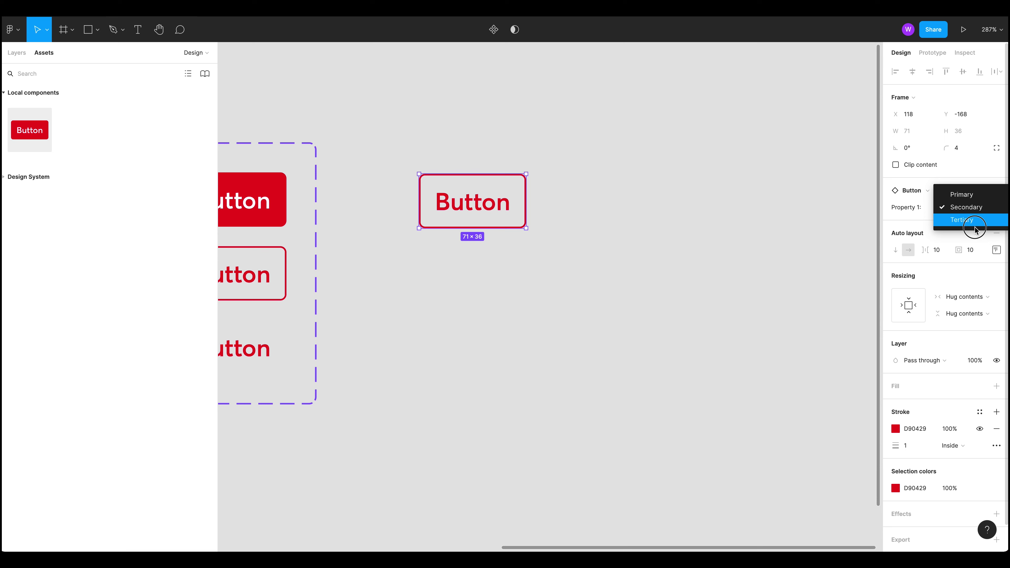
click(971, 220)
click(740, 279)
scroll(593, 273, left, 3)
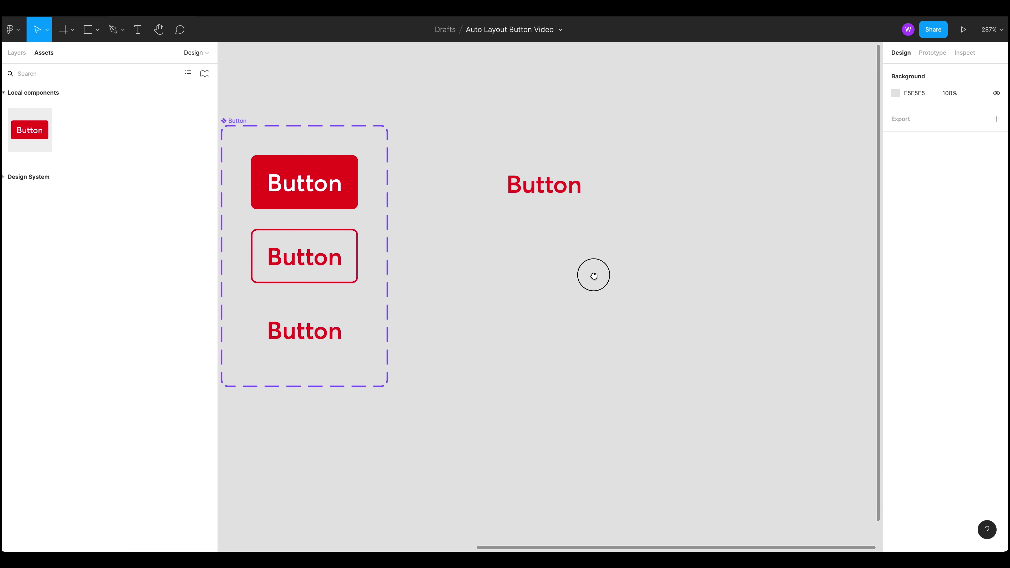
Change the tertiary instance's label text to "Button one"
click(536, 196)
key(Escape)
scroll(610, 334, left, 3)
scroll(610, 334, left, 2)
click(649, 218)
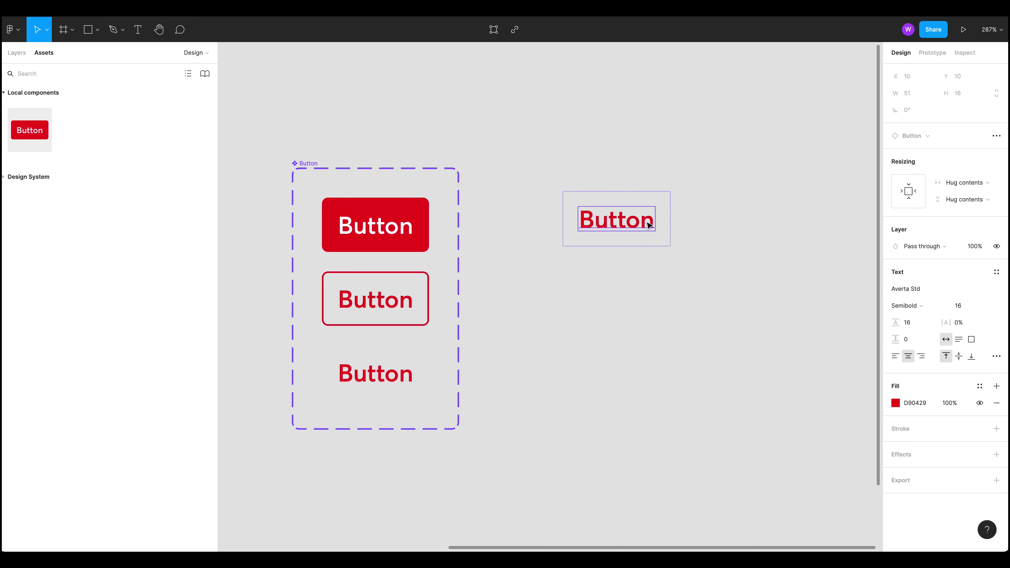
double_click(645, 220)
click(653, 220)
text(onme)
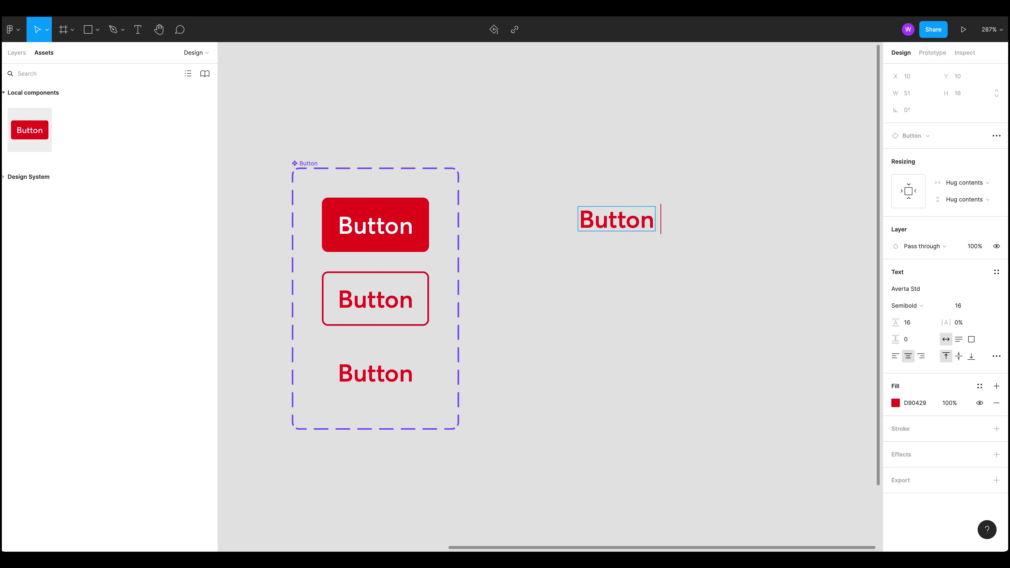
key(BackSpace)
key(BackSpace)
text(e)
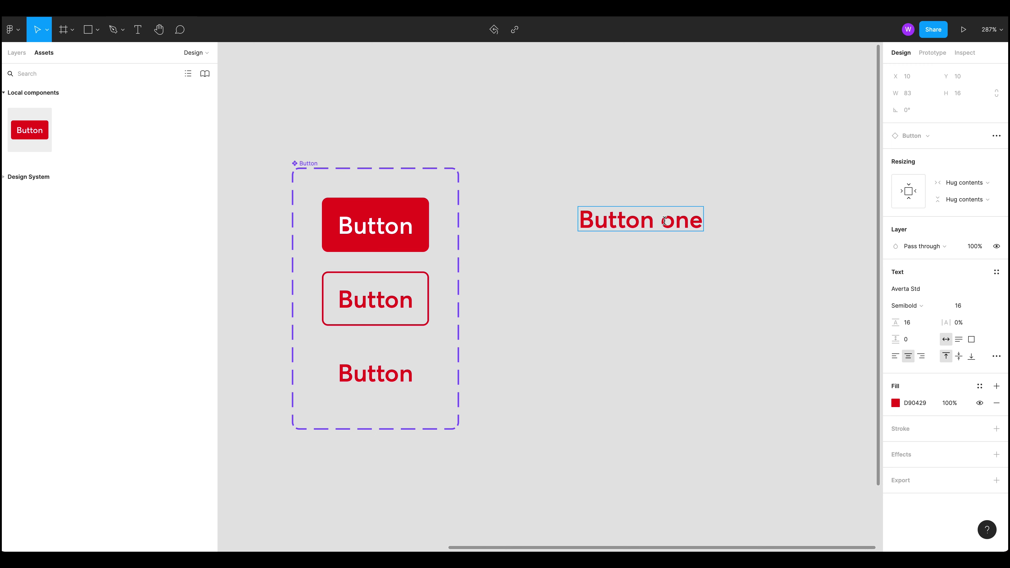
key(Escape)
click(660, 293)
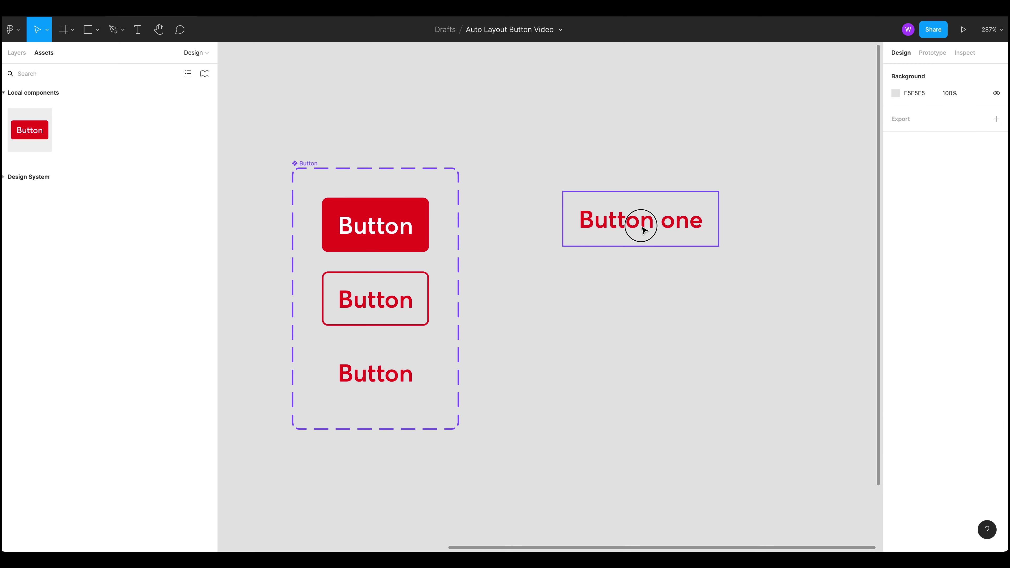
Add two copies of the Button one instance beneath it with Property 1 set to Secondary
alt+drag(638, 223, 658, 359)
click(952, 207)
click(955, 194)
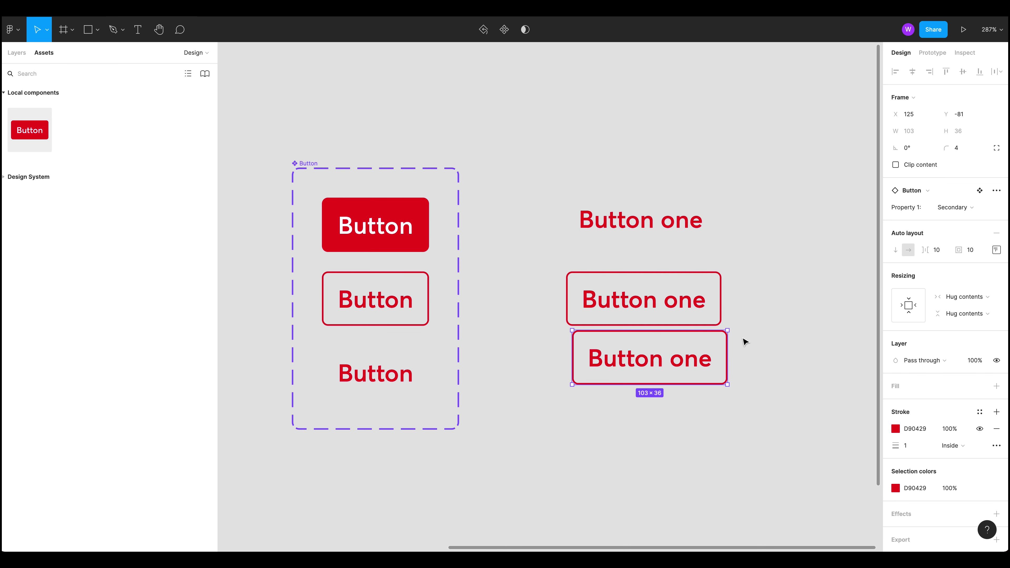
Set the lowest copy's Property 1 to Primary and move it down, clear of and aligned with the Secondary instance
click(955, 207)
click(955, 193)
click(736, 402)
drag(696, 374, 686, 401)
click(555, 458)
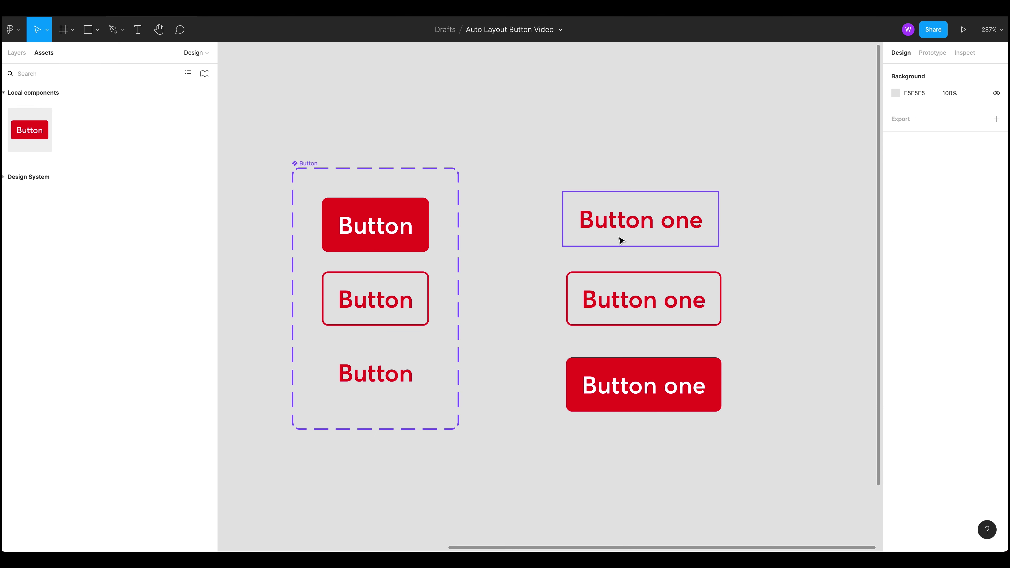
Move the Secondary and Primary instances up to tighten the stack, placing the Primary one at Y -83
drag(504, 182, 867, 453)
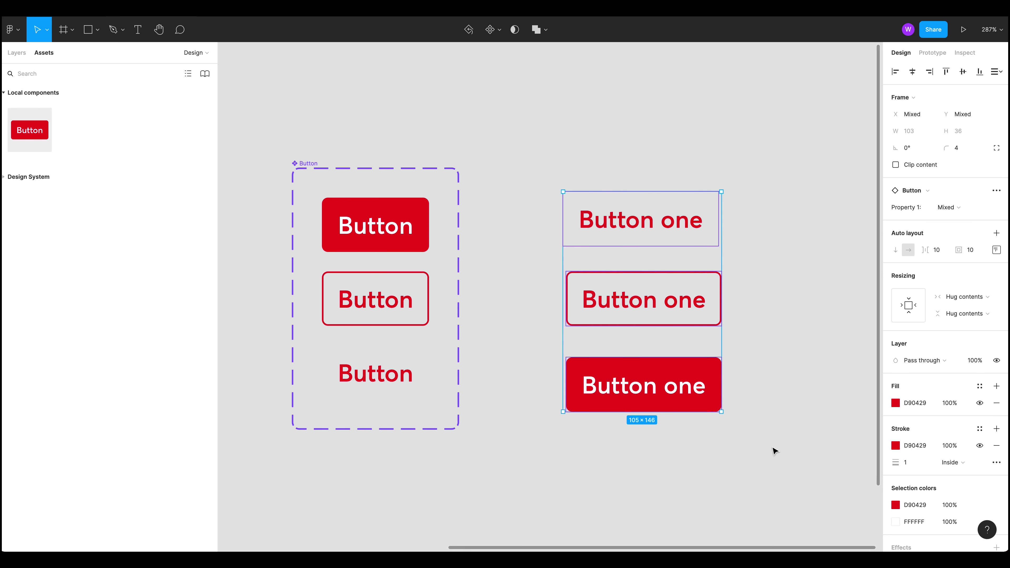
click(729, 460)
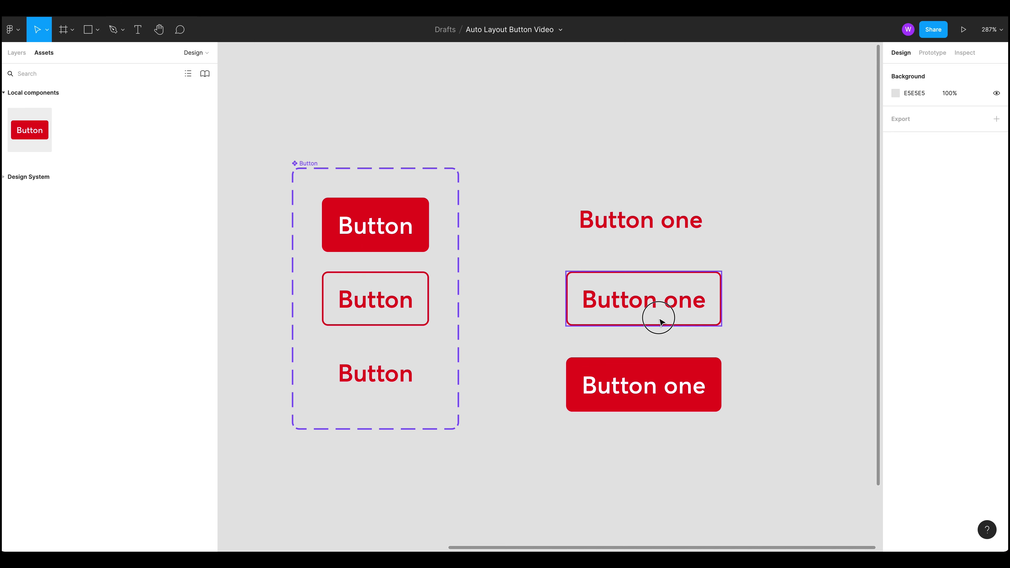
drag(656, 316, 661, 297)
drag(657, 393, 658, 366)
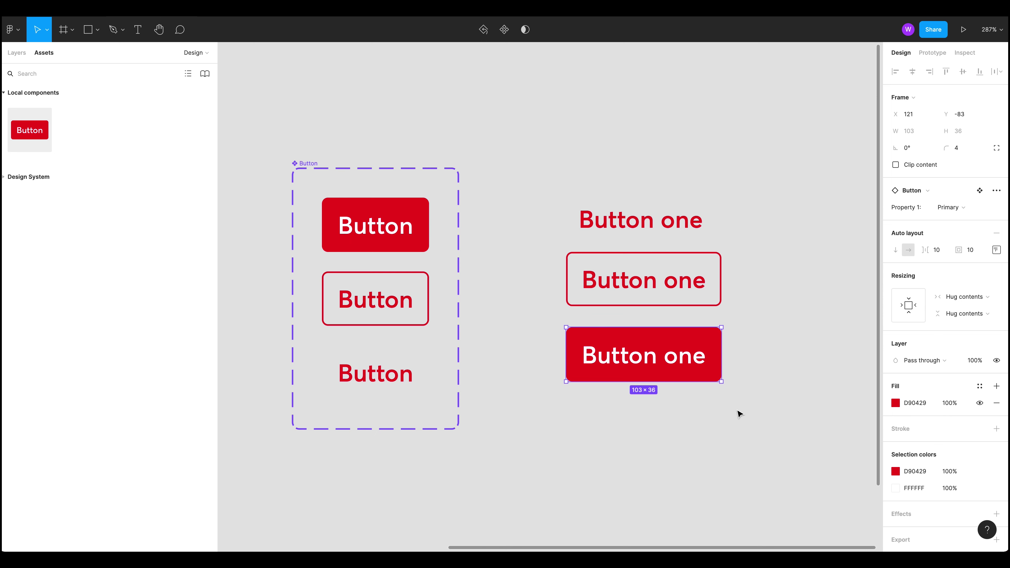